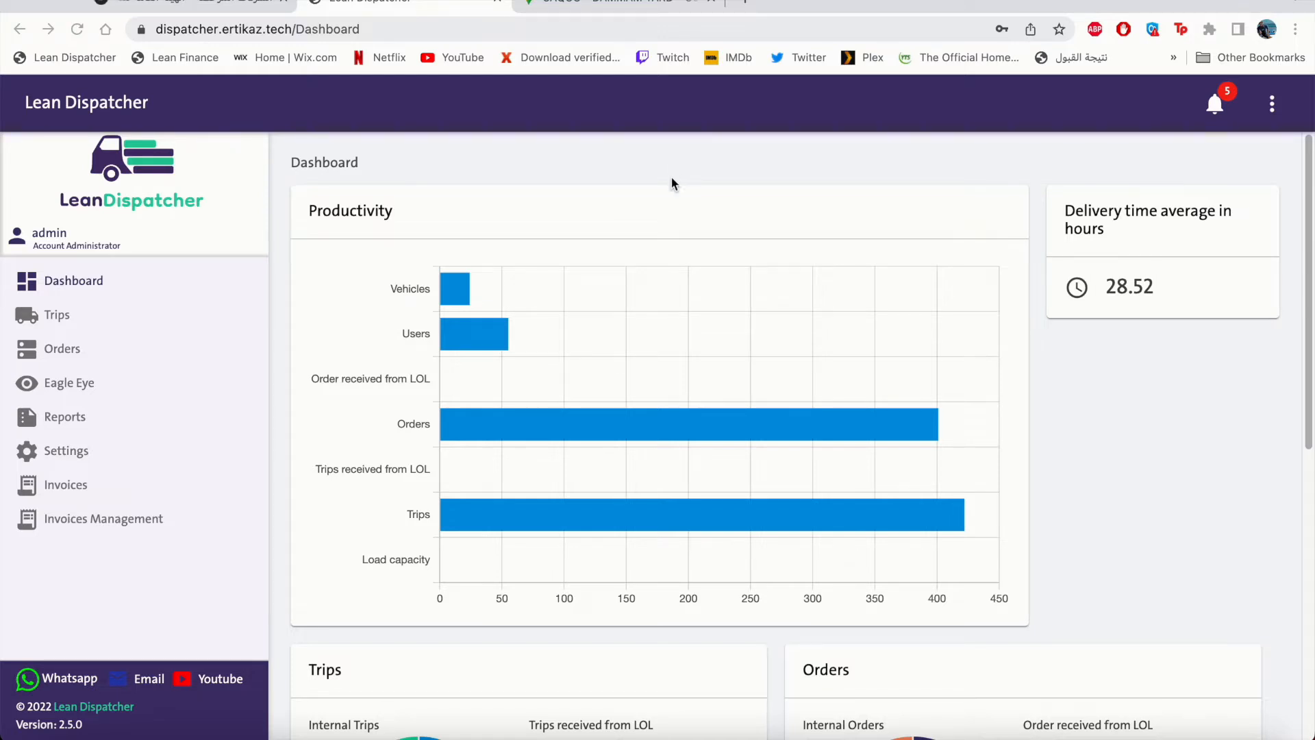
Open the Orders List from the left sidebar.
left_click(121, 356)
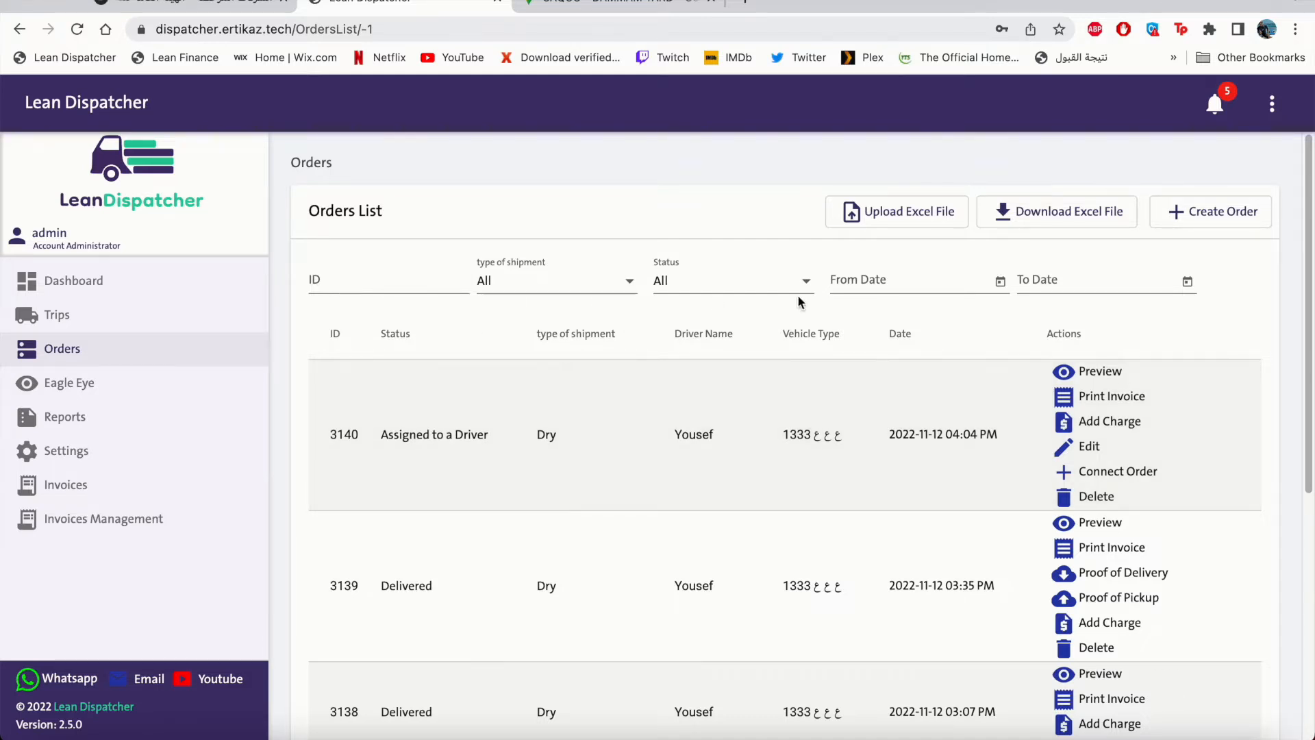
Filter the orders by ID 3135, then clear the filter to list all orders.
left_click(424, 283)
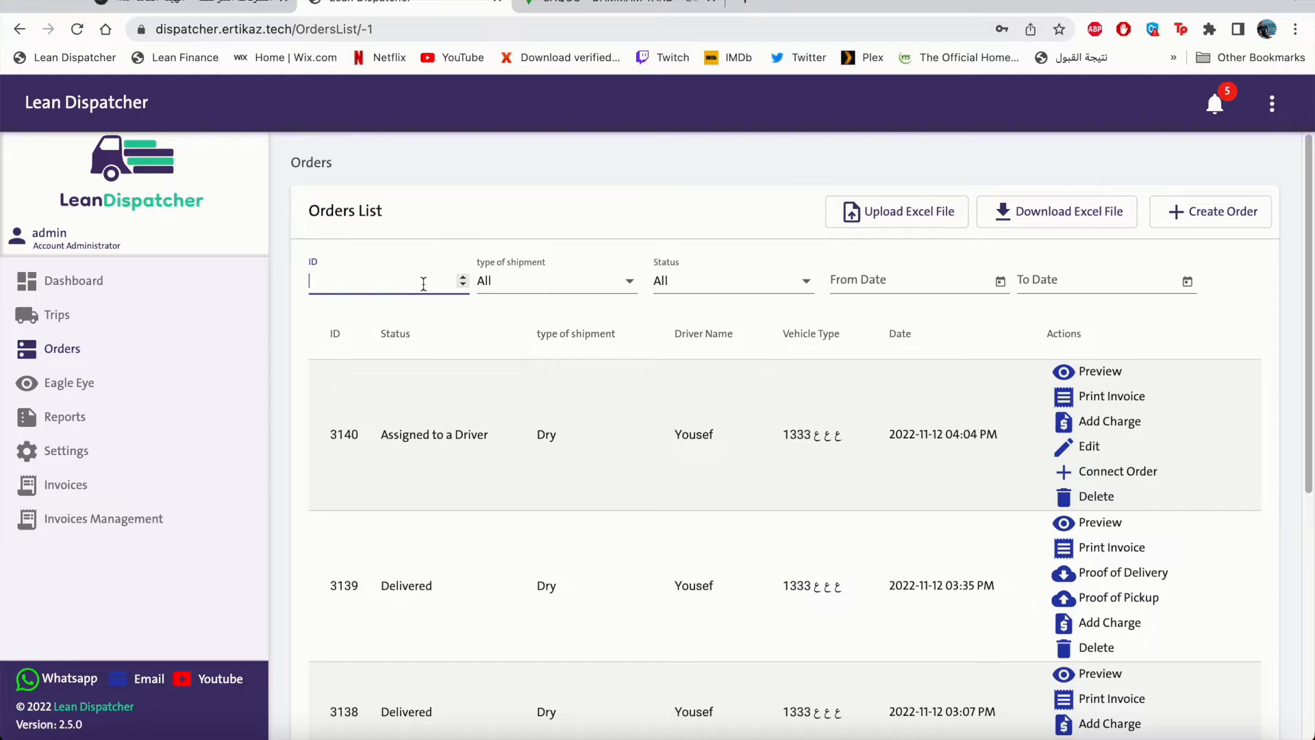
type("3135")
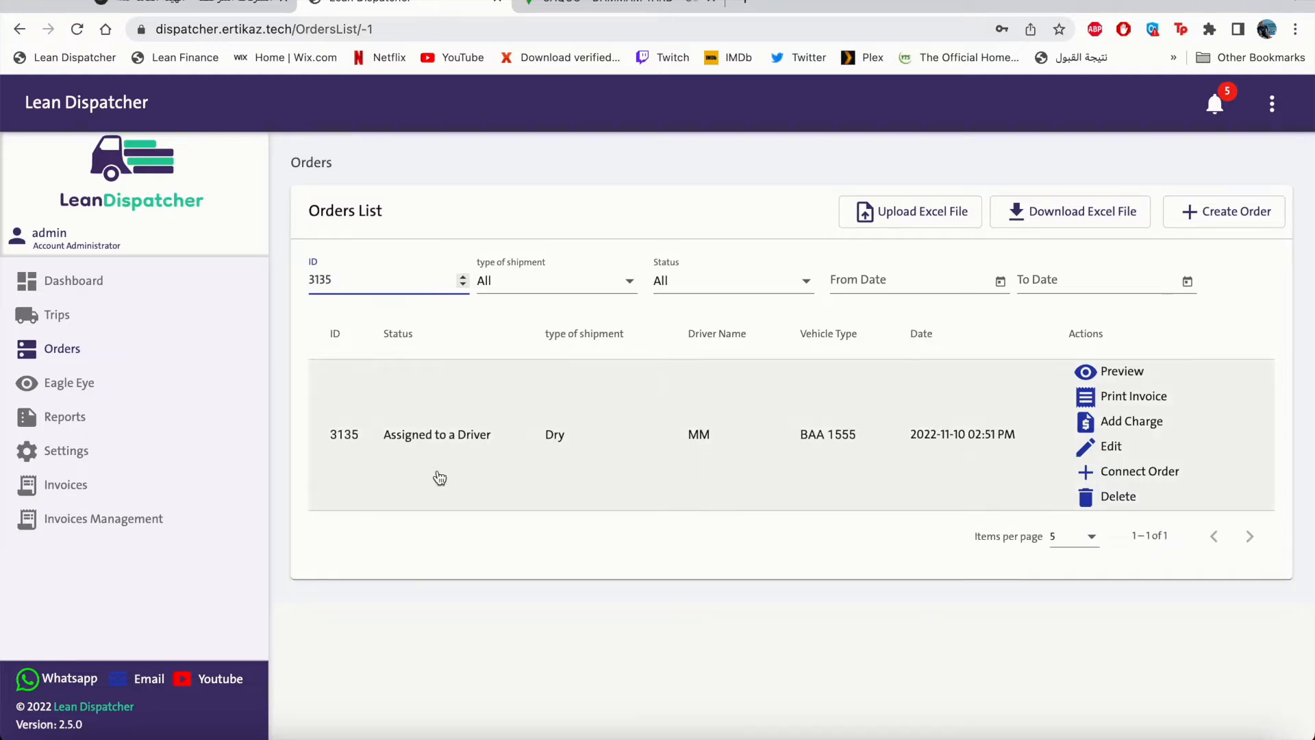
key("BackSpace")
key("BackSpace")
key("BackSpace")
key("BackSpace")
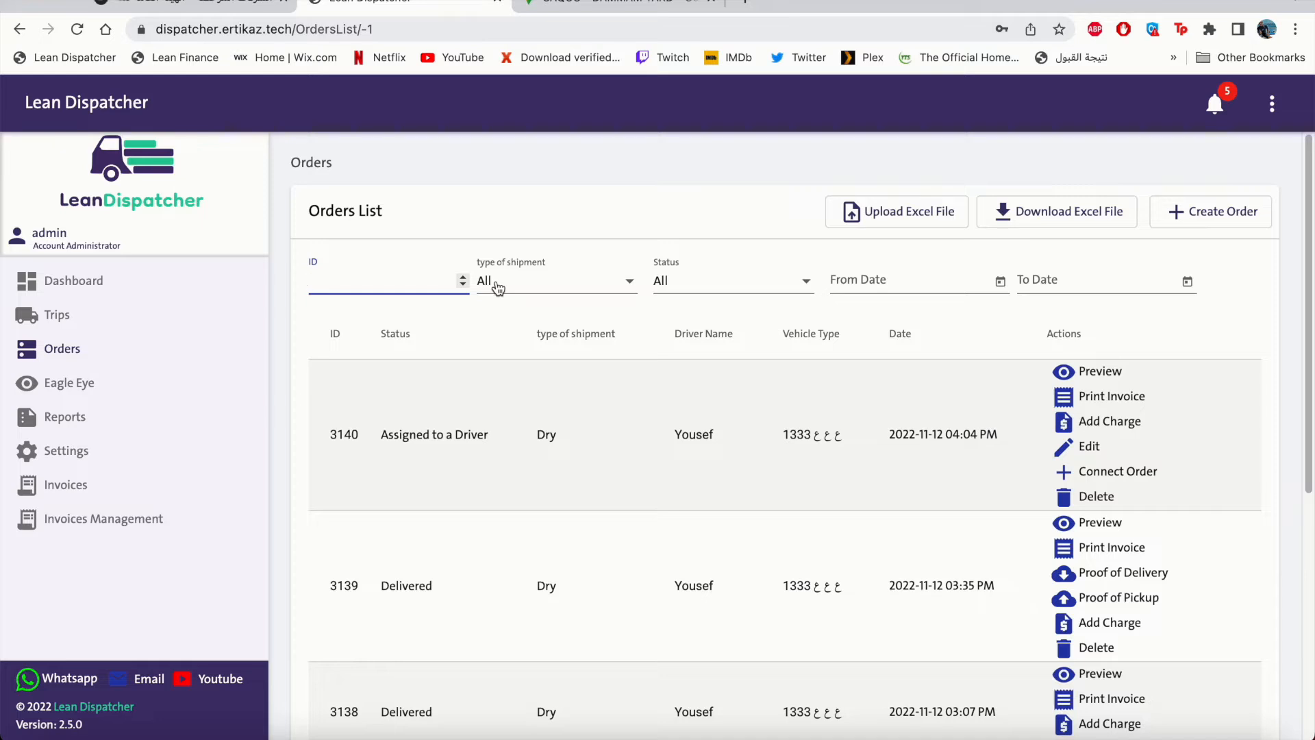
Look over the shipment type and status filter options unchanged, then start a new order.
left_click(543, 286)
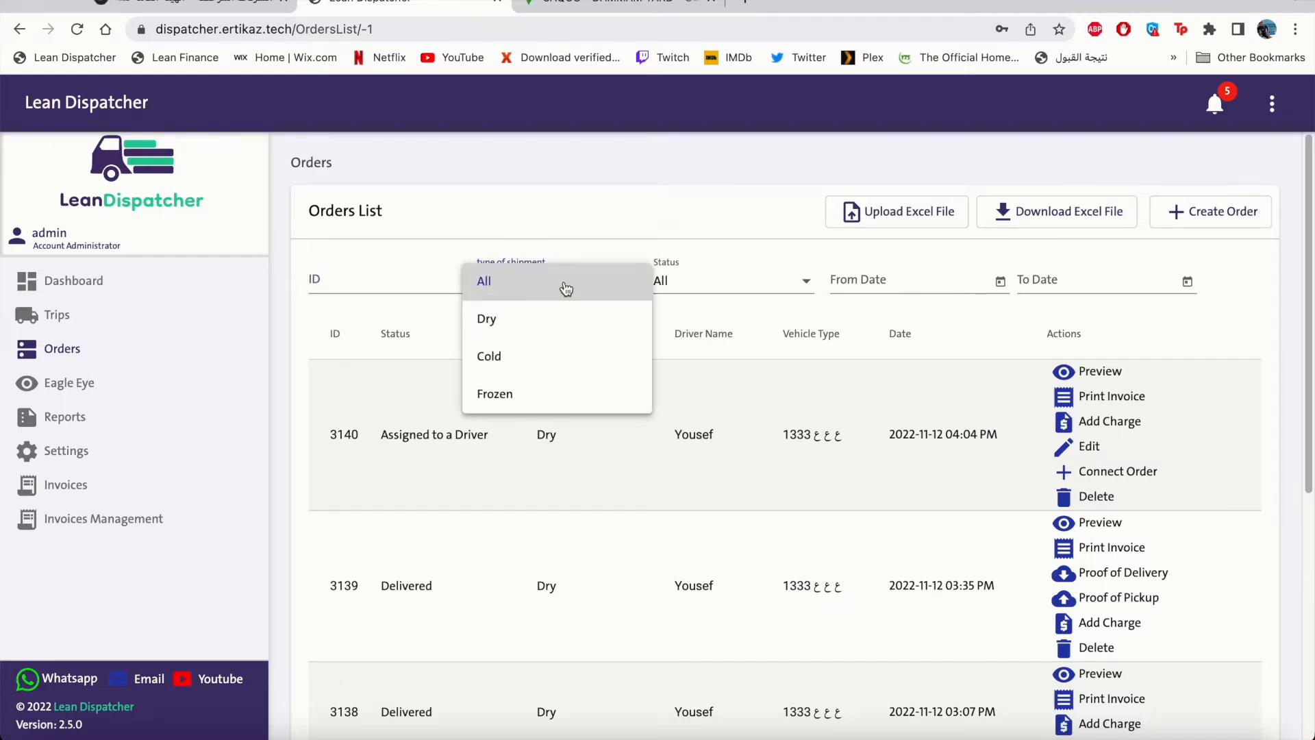
left_click(679, 277)
left_click(756, 287)
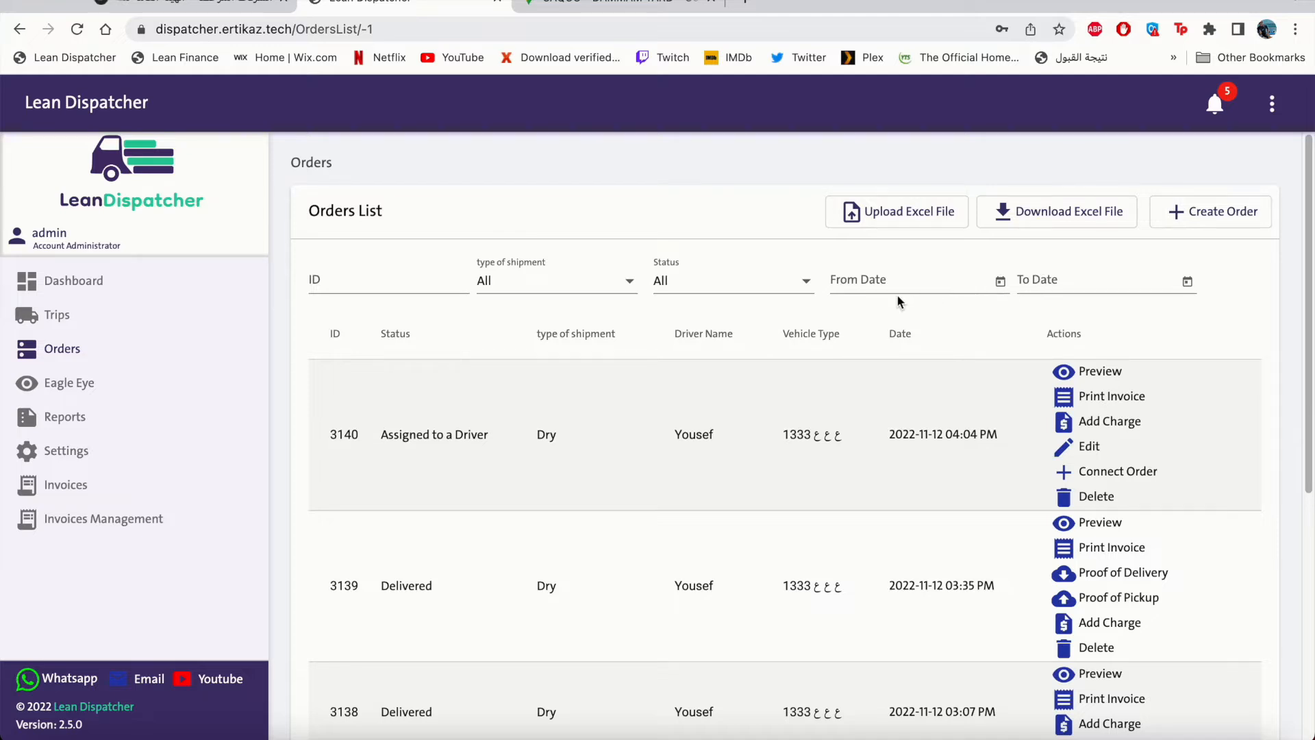
left_click(1213, 218)
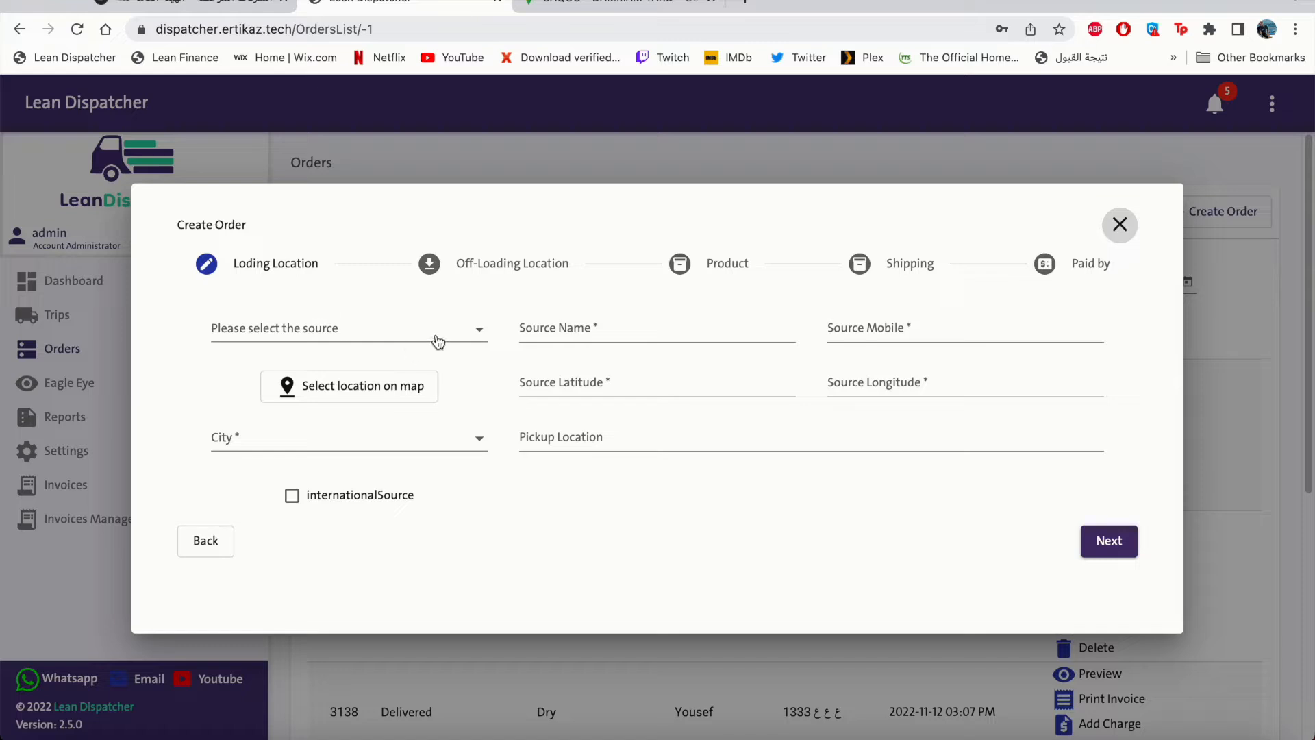
Search the saved sources for 'kh', then choose to create a new pickup source.
left_click(475, 334)
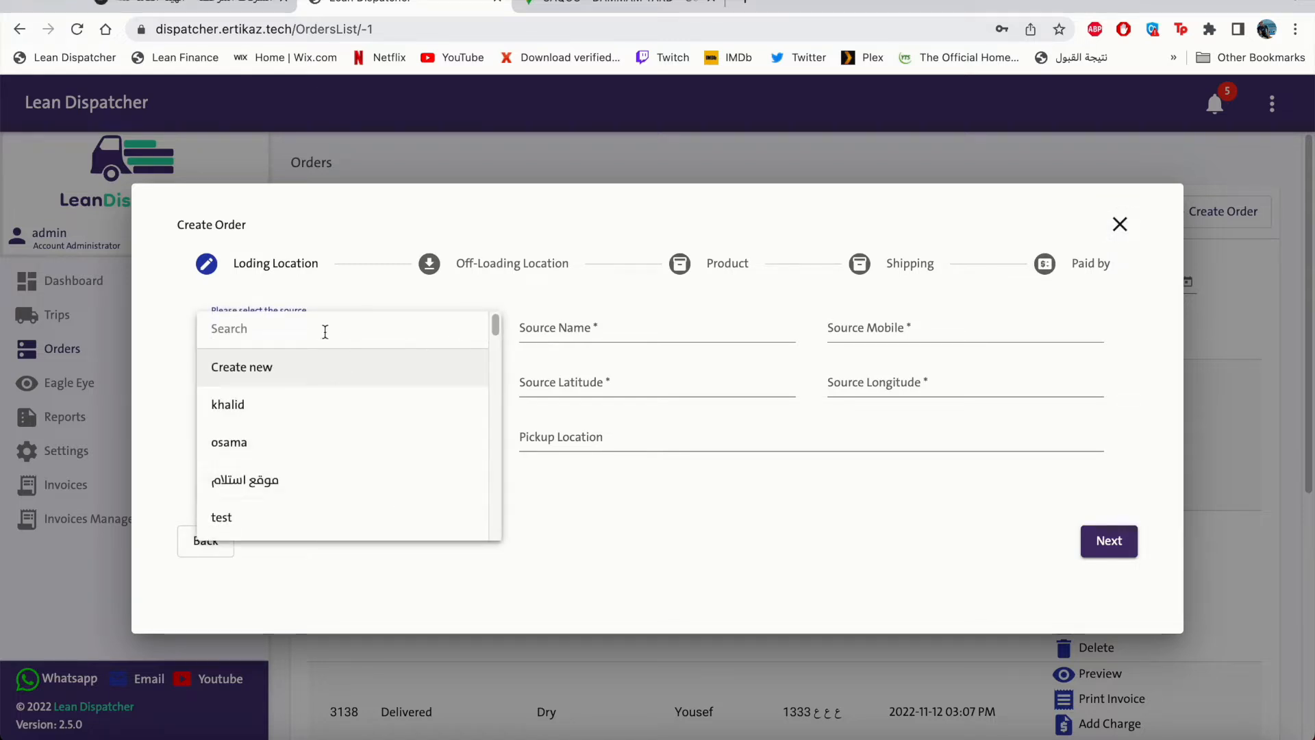
type("kh")
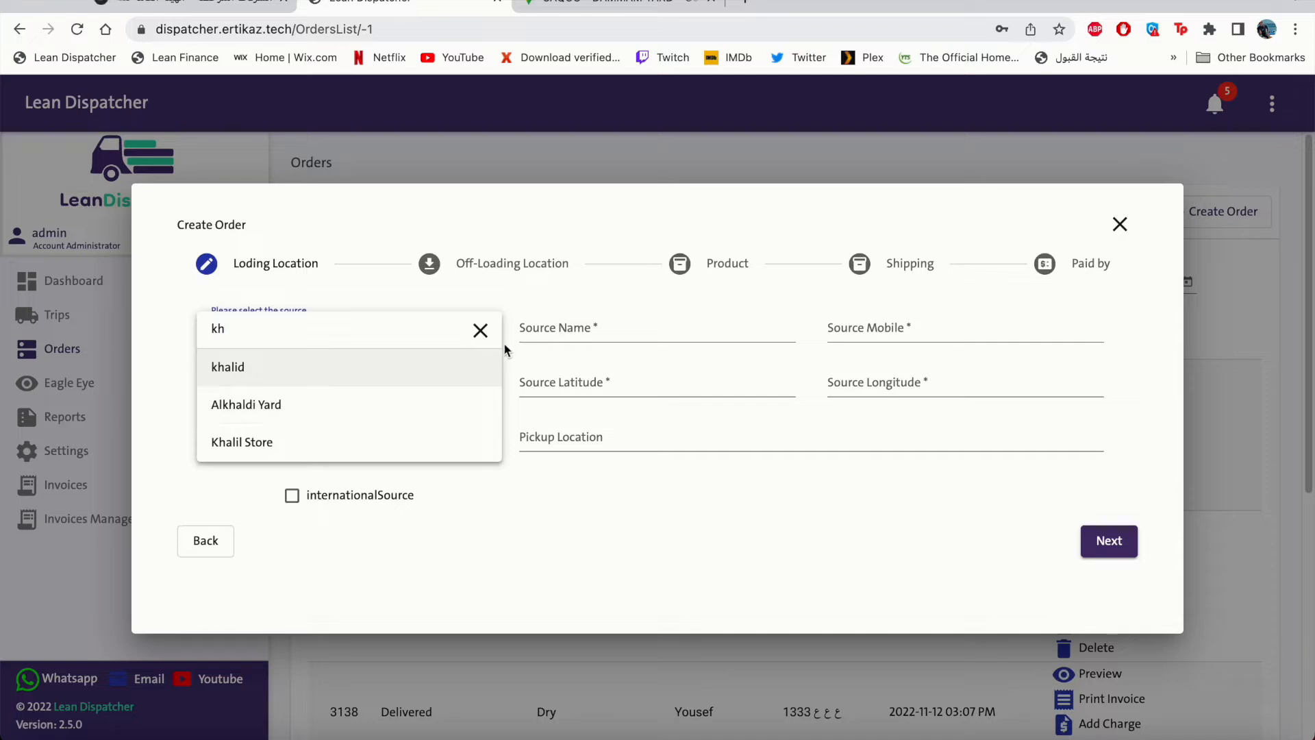
left_click(480, 330)
left_click(347, 369)
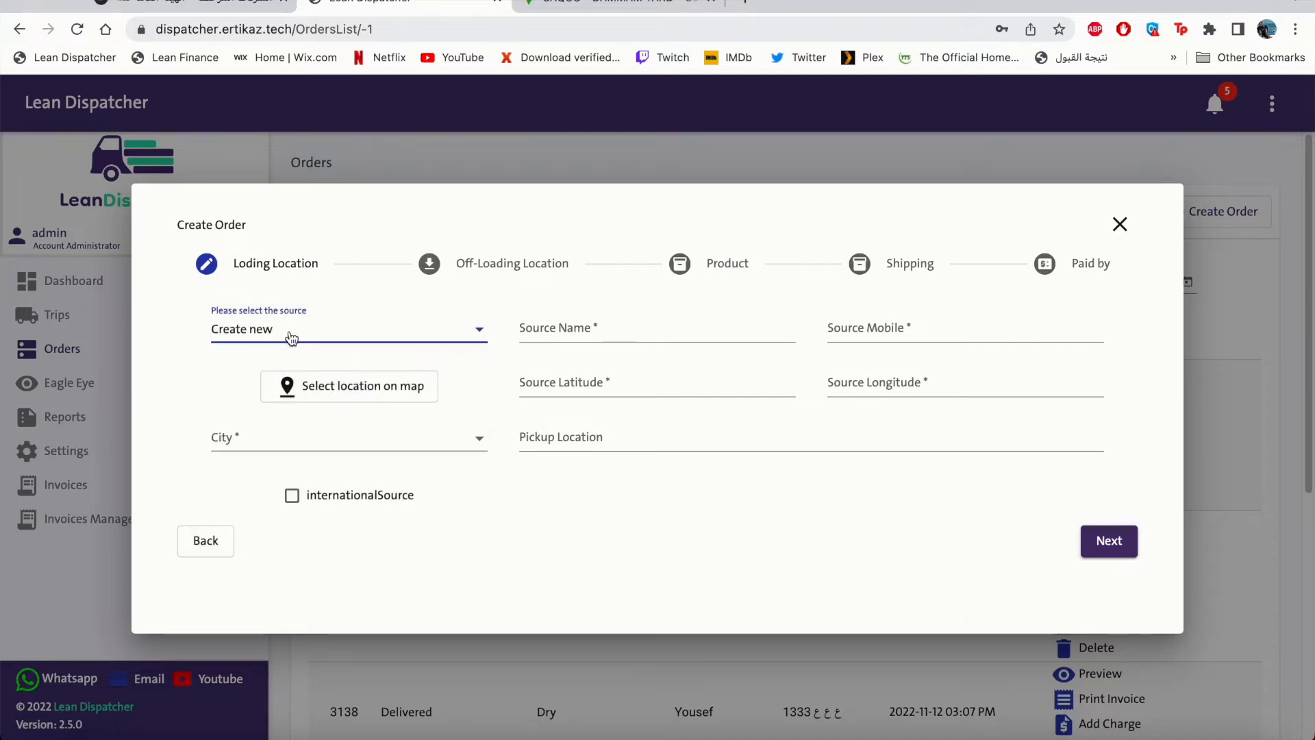
Enter Dammam Yard as the source name and fill in the source mobile number.
left_click(532, 333)
type("Dammam Yard")
left_click(901, 338)
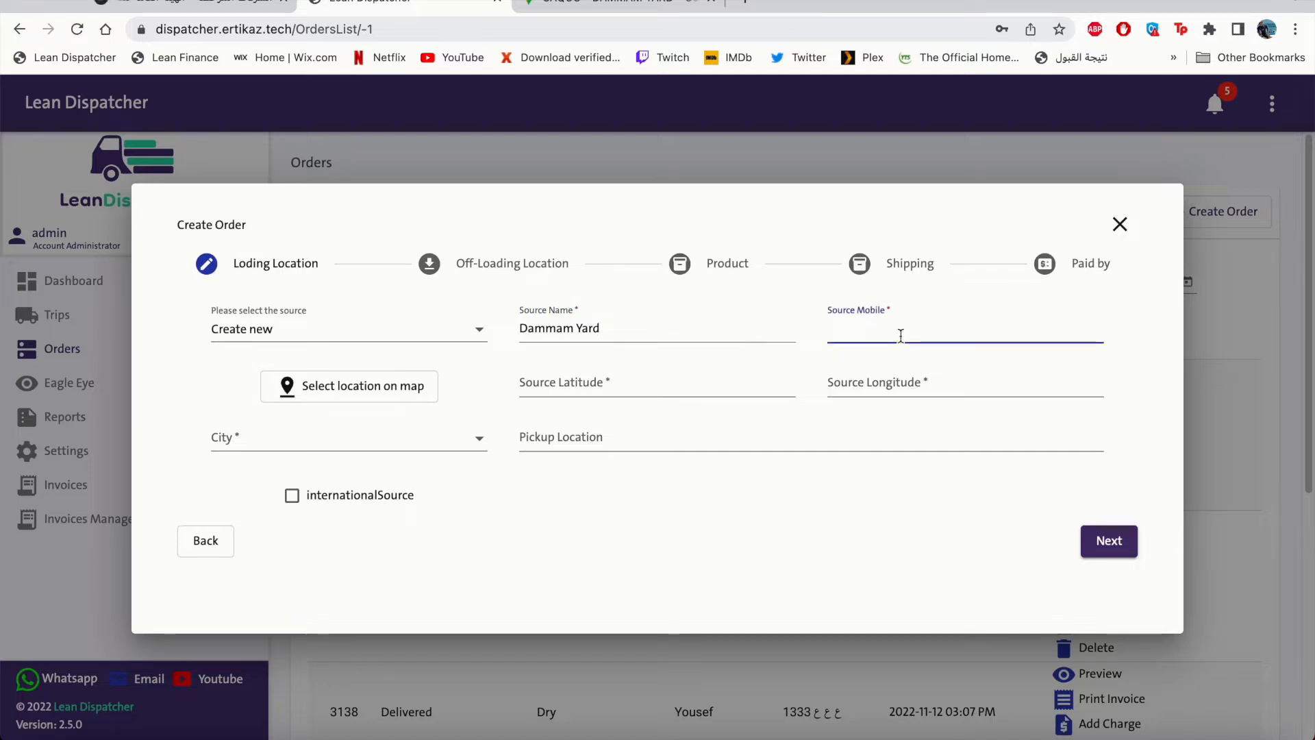
key("super+v")
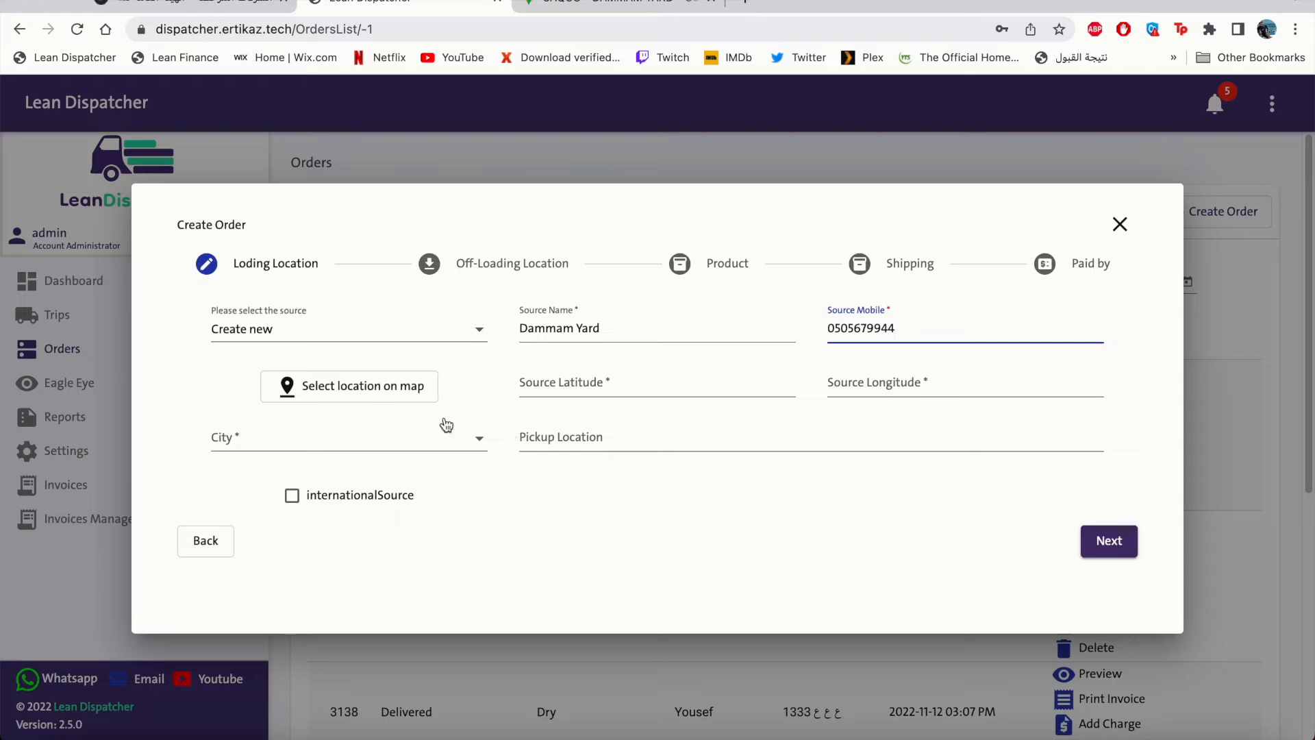
left_click(302, 407)
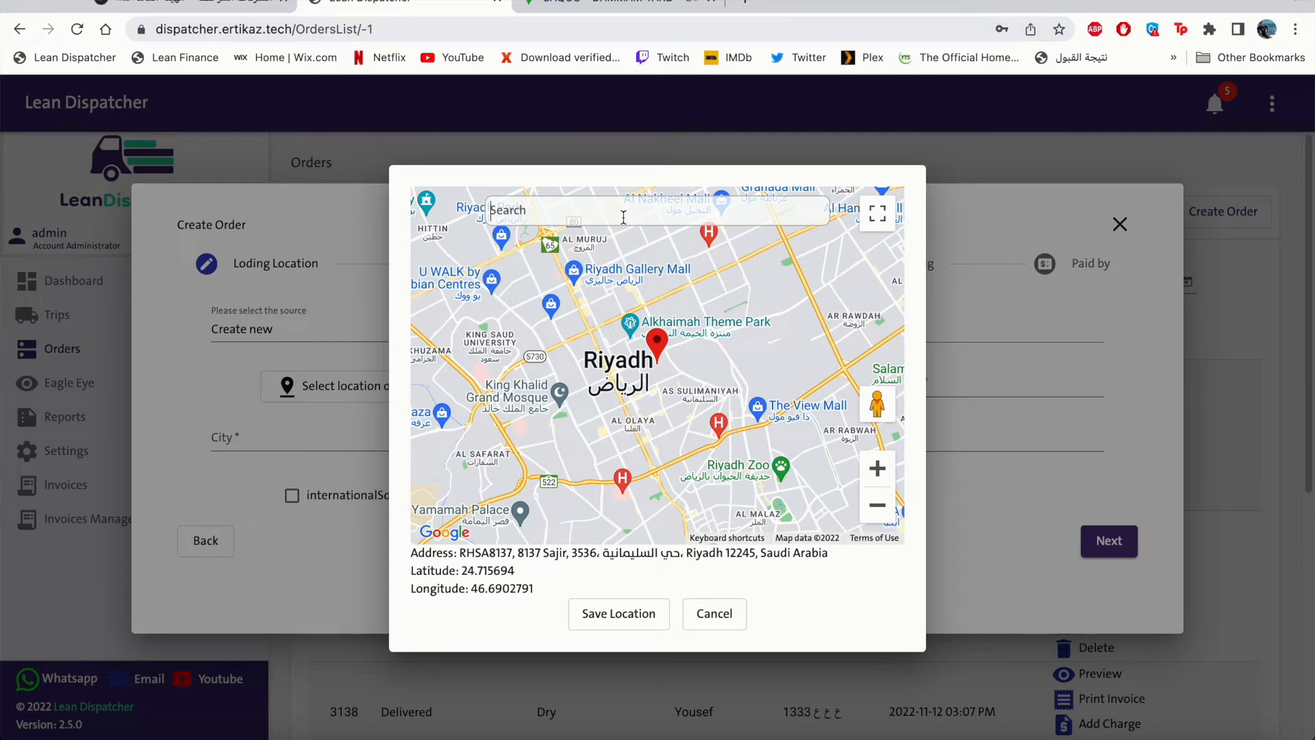
Search 'Dammam port', locate it via a pasted maps link, and save the source location.
type("Dammam port")
left_click(607, 252)
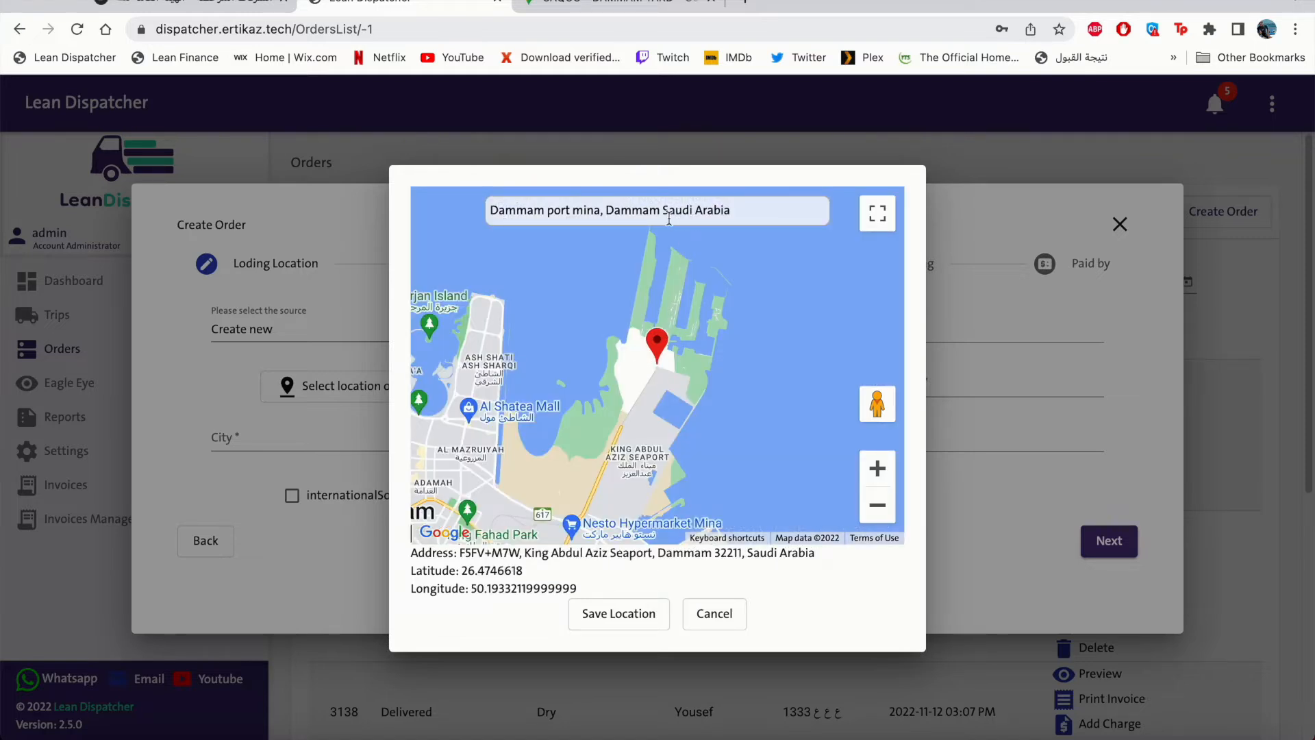
key("ctrl+a")
type("https://goo.gl/maps/tFrdoKazkJLcS8oH9")
key("Return")
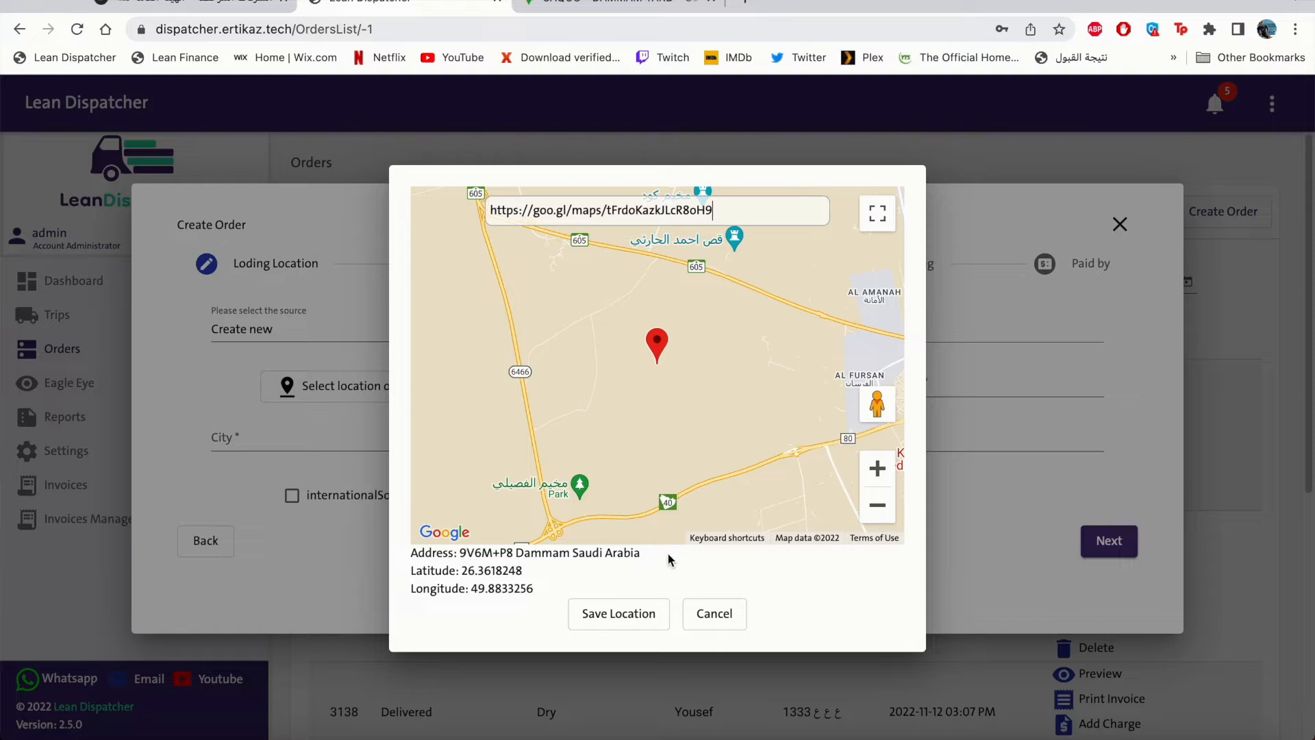
left_click(618, 613)
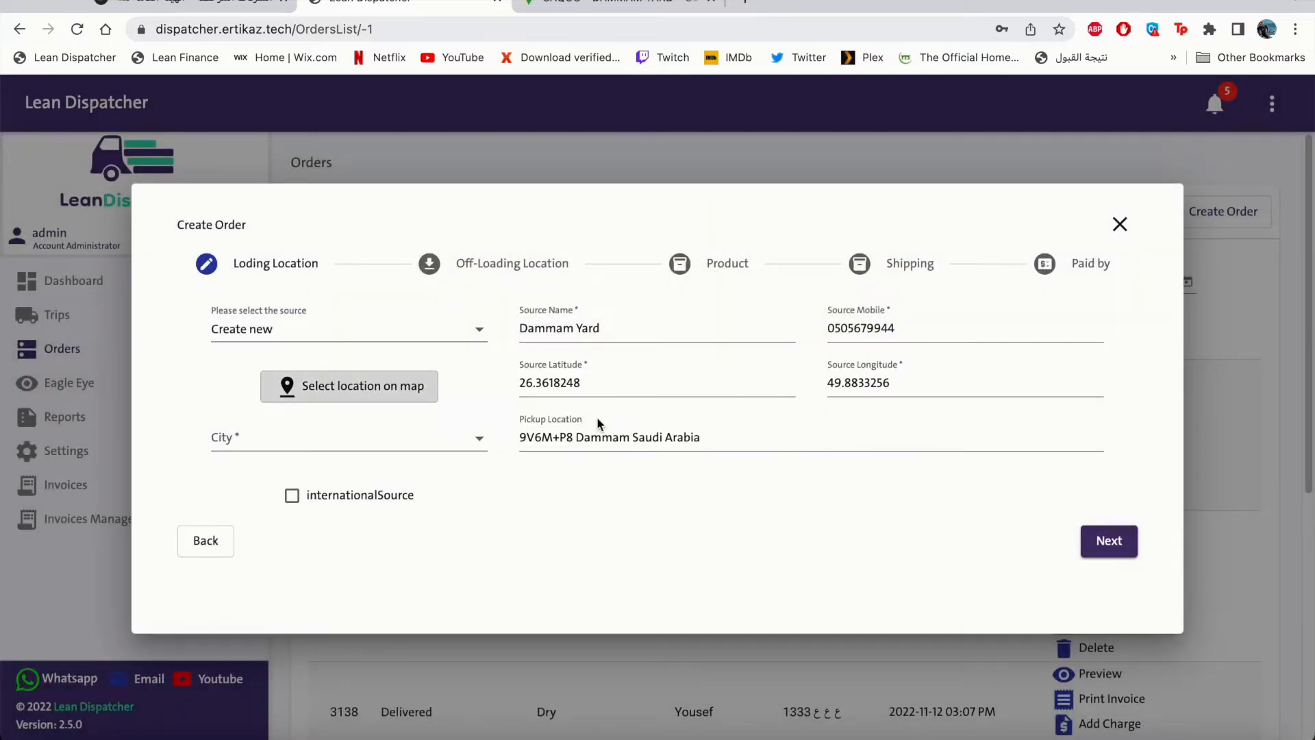
Set the source city to DAMMAM and continue to the off-loading step.
left_click(464, 452)
type("d")
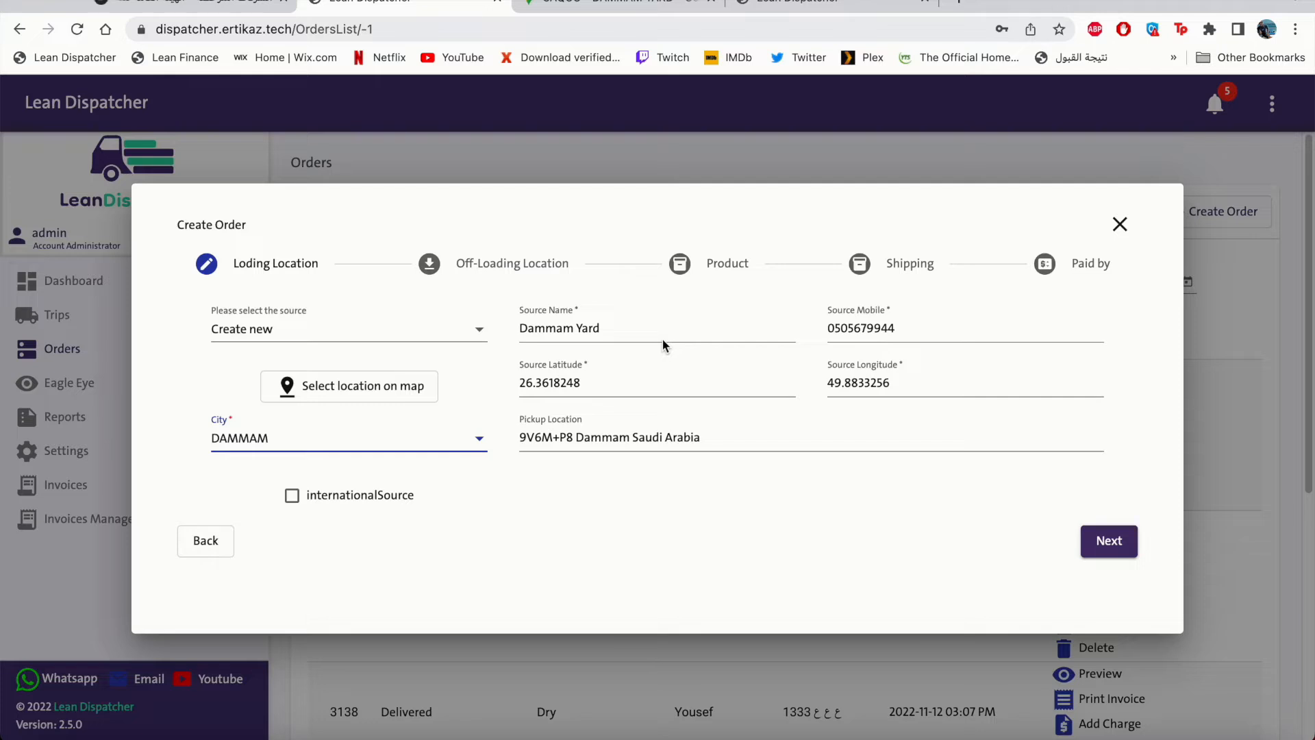
left_click(1105, 542)
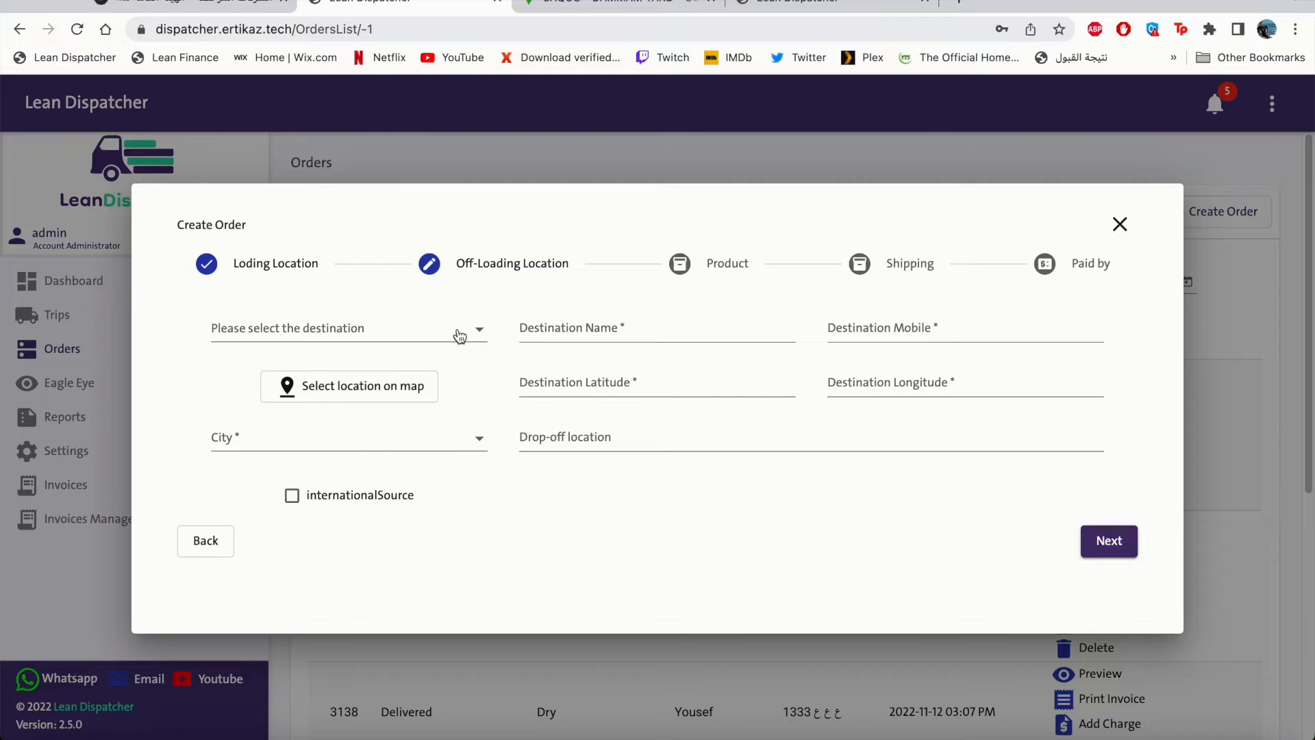
Search 'dam', pick the saved Dammam Port as destination, and go to the Product step.
left_click(458, 335)
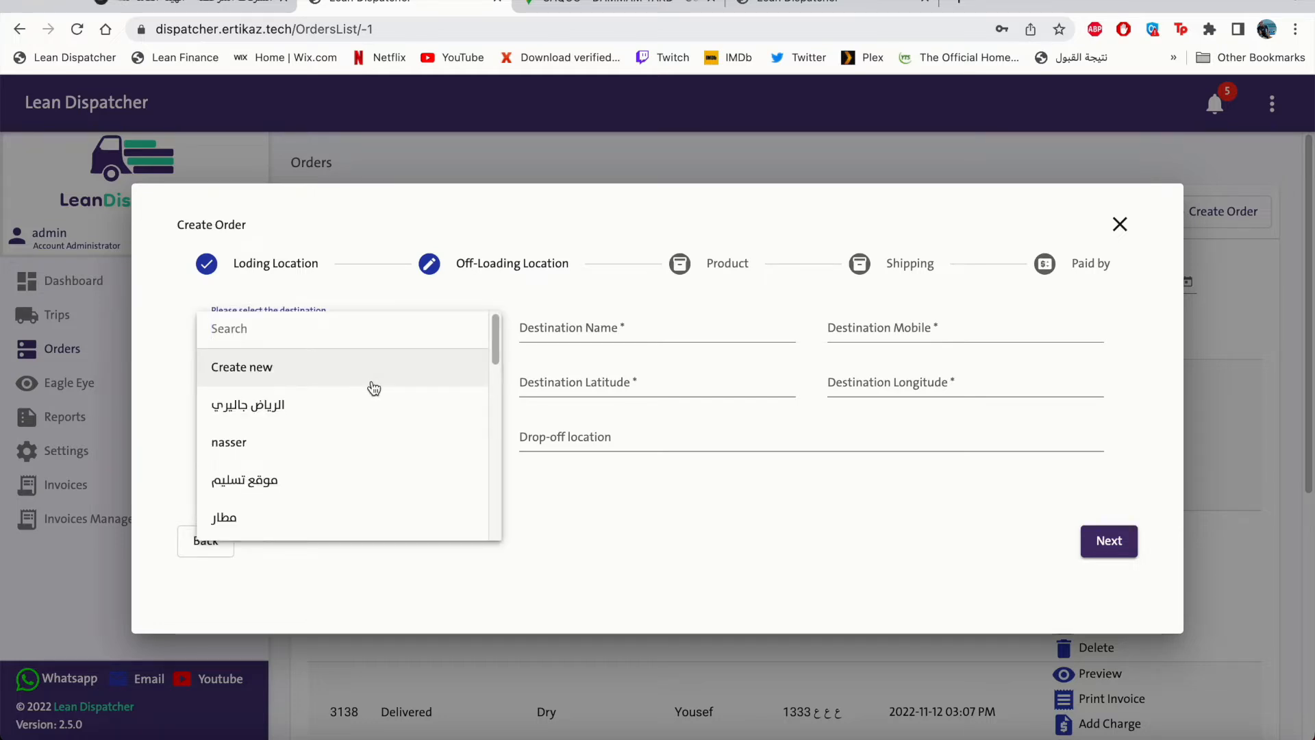
type("dam")
left_click(384, 376)
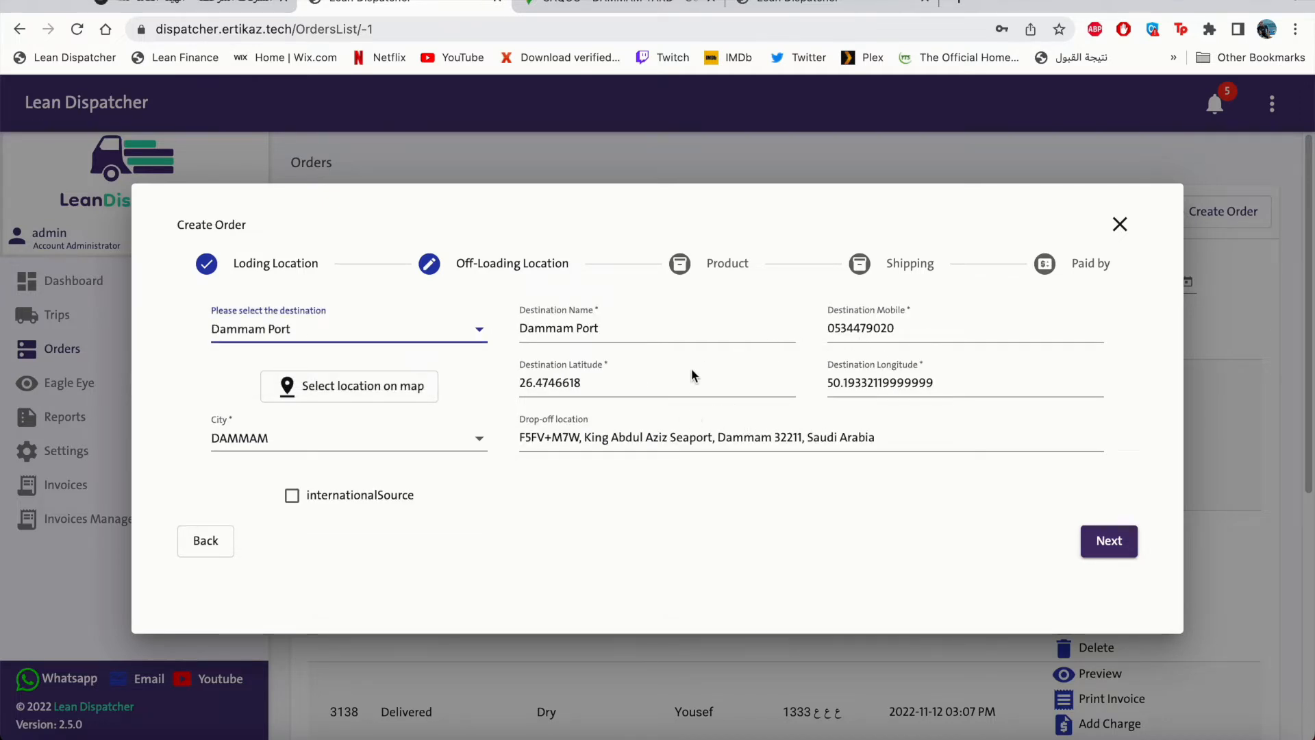
left_click(1109, 540)
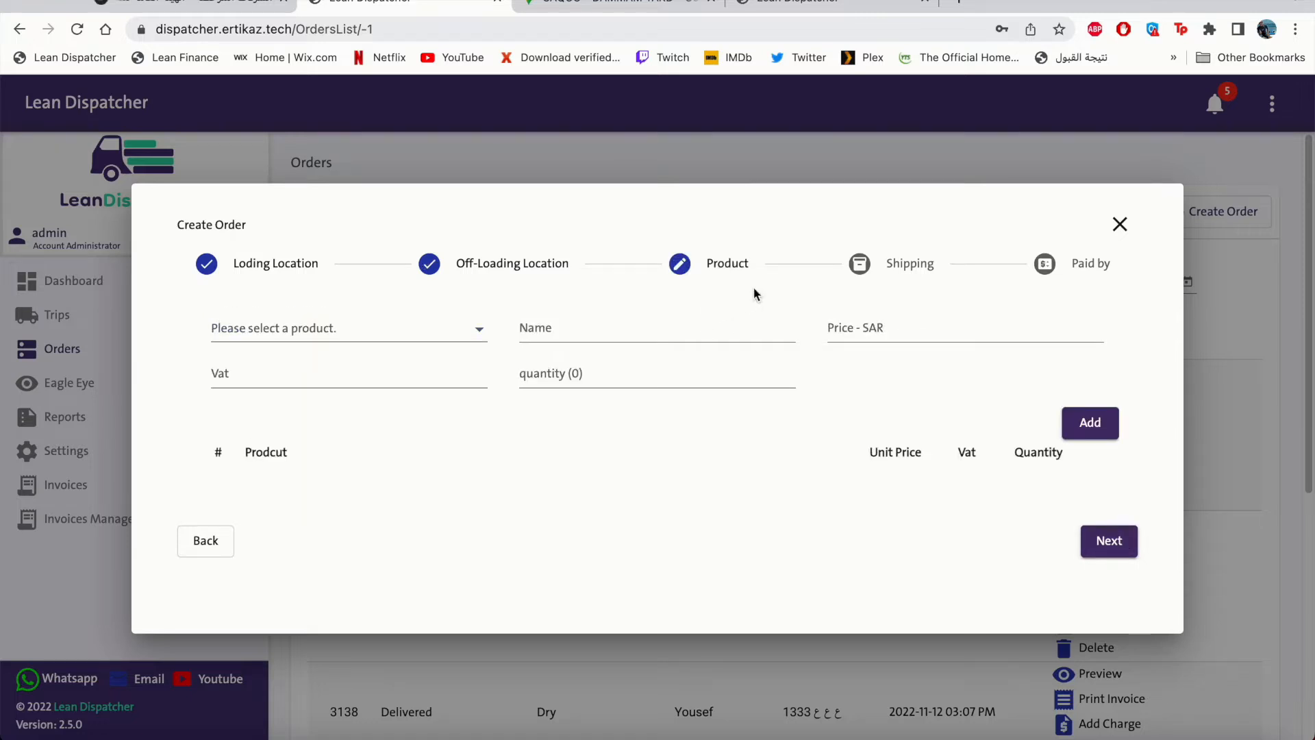
Add one Boxs (40 SAR) and one Tables (2500 SAR) to the order, then continue.
left_click(480, 336)
left_click(485, 335)
left_click(483, 335)
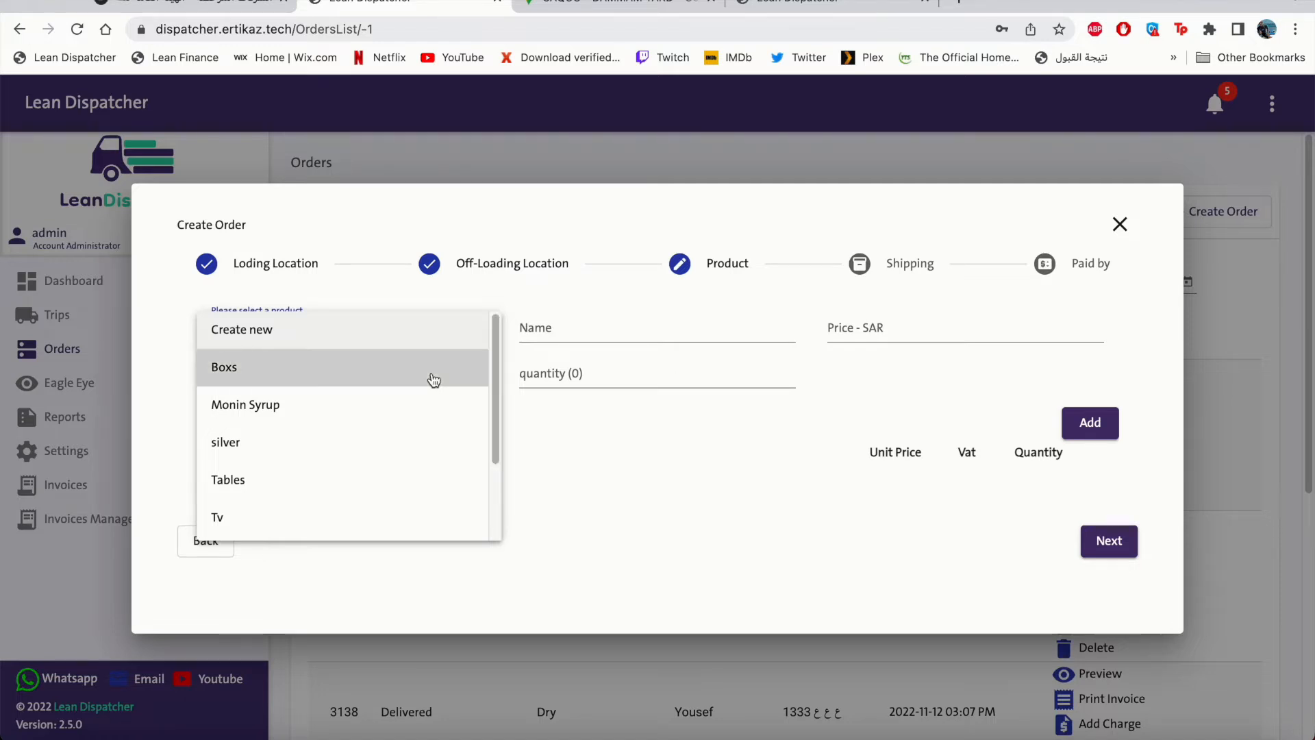
left_click(433, 377)
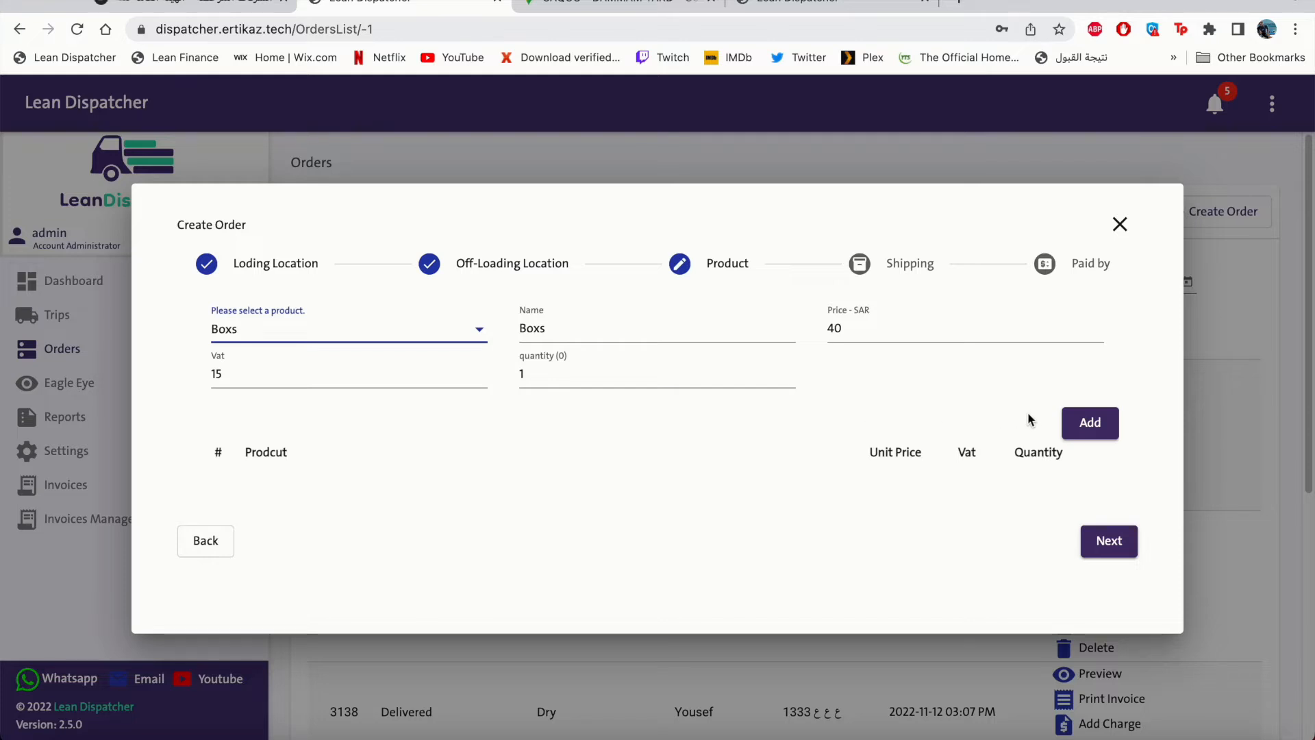
left_click(1088, 426)
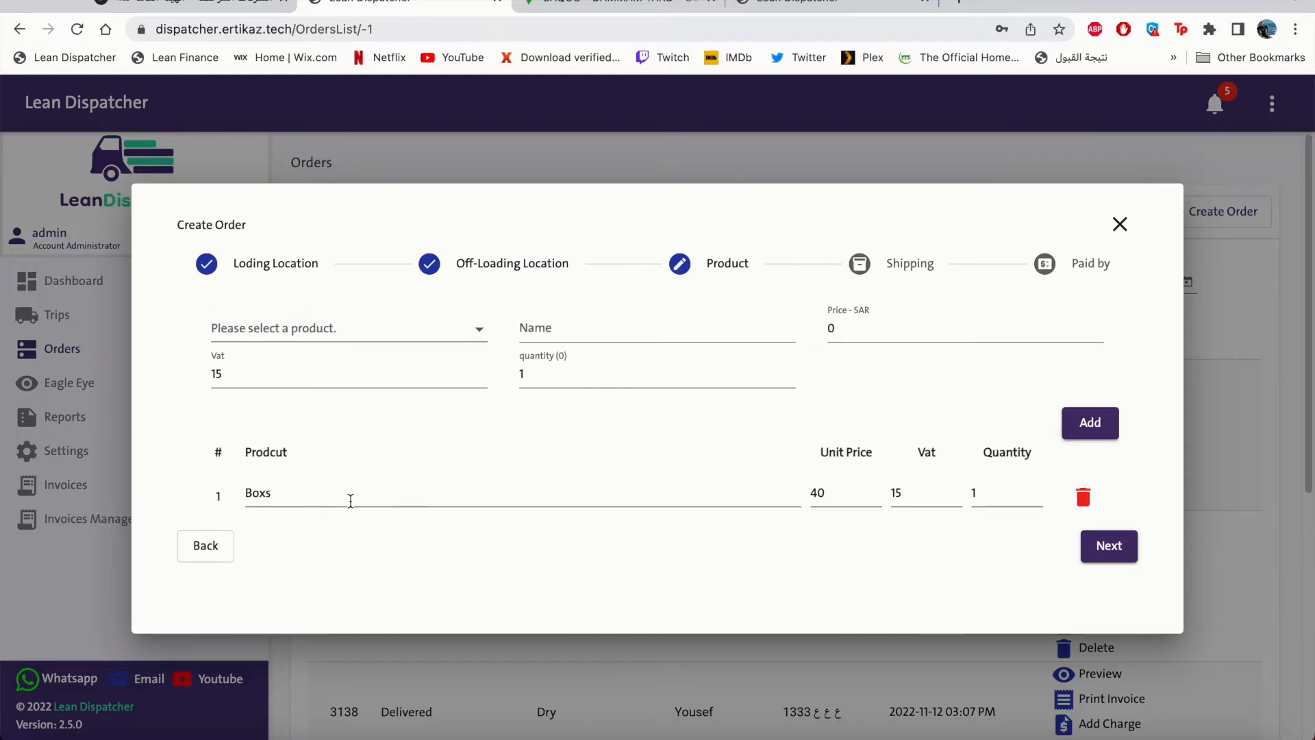
left_click(477, 332)
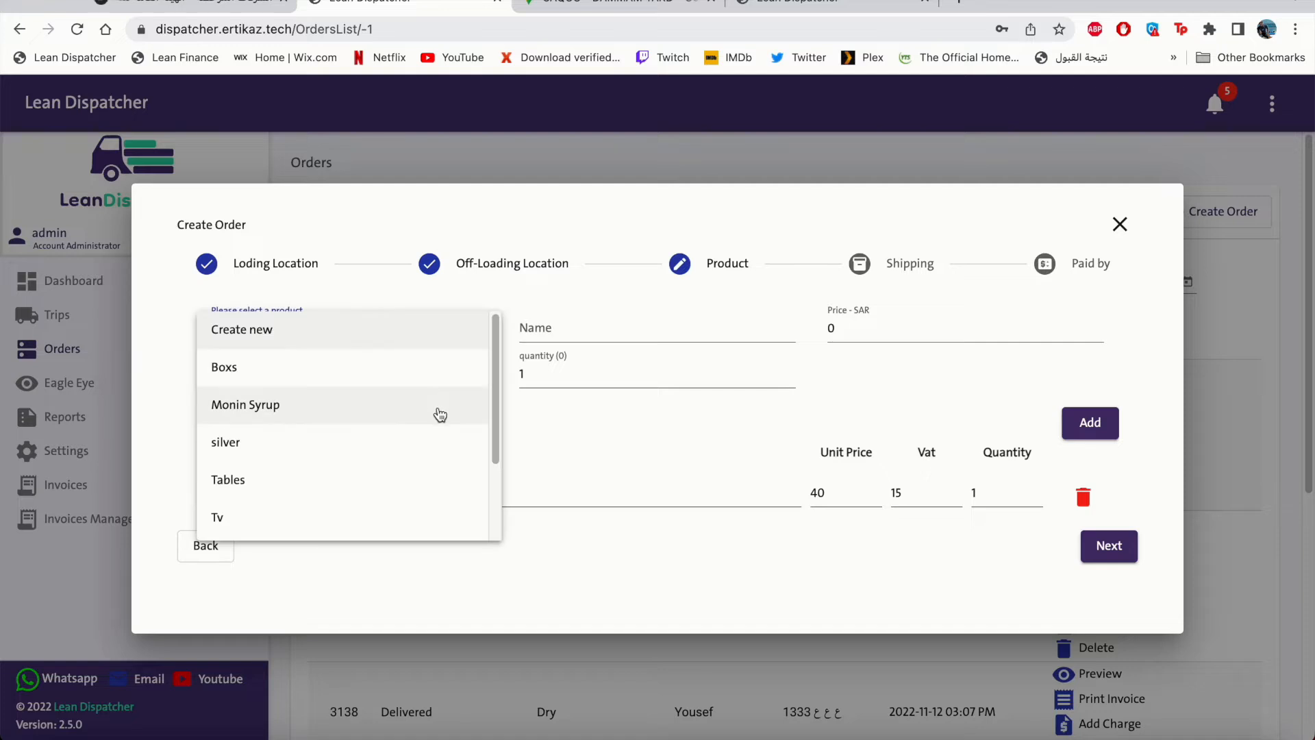
left_click(410, 474)
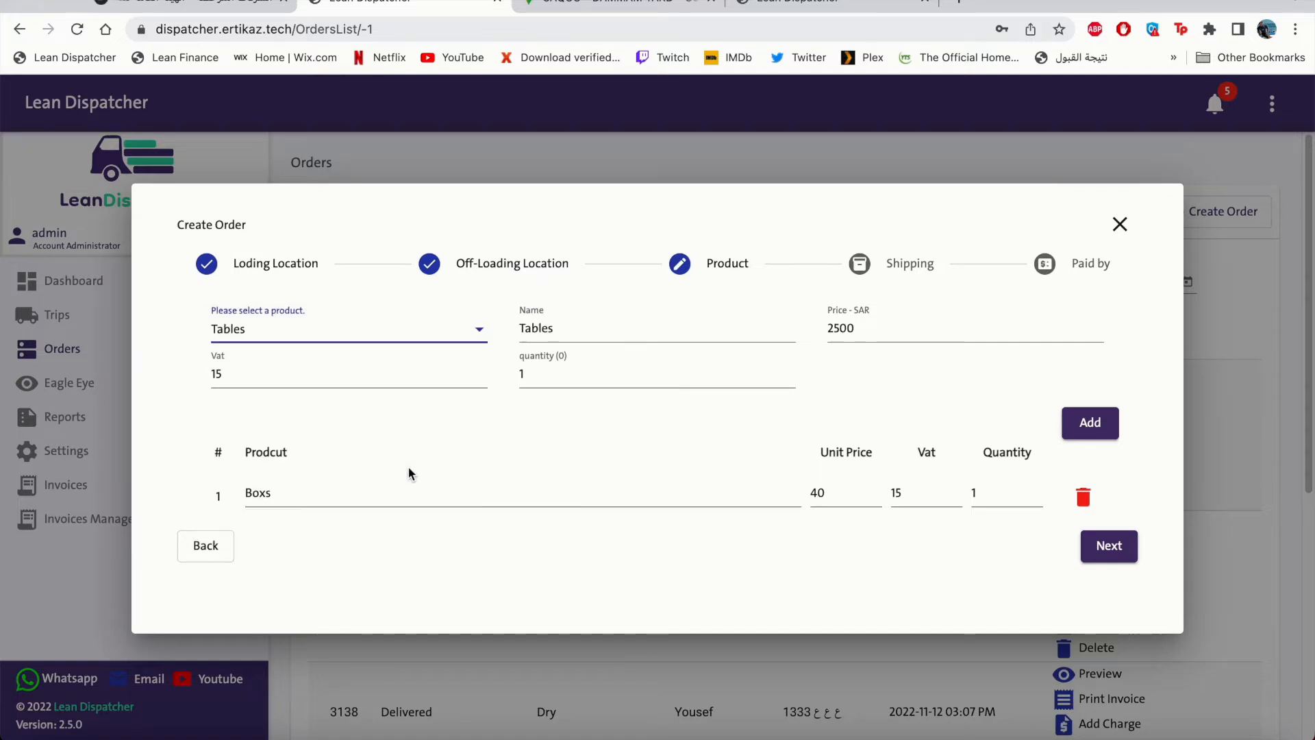
left_click(1083, 425)
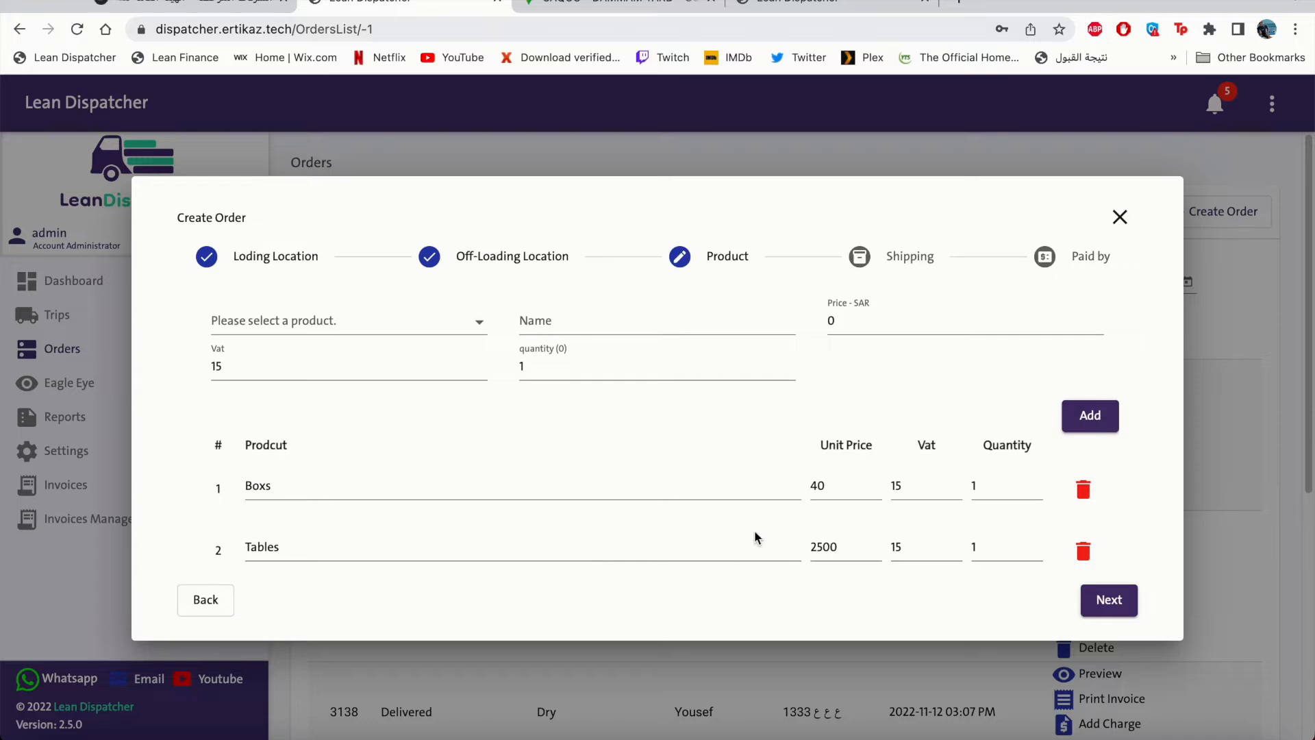
left_click(1092, 599)
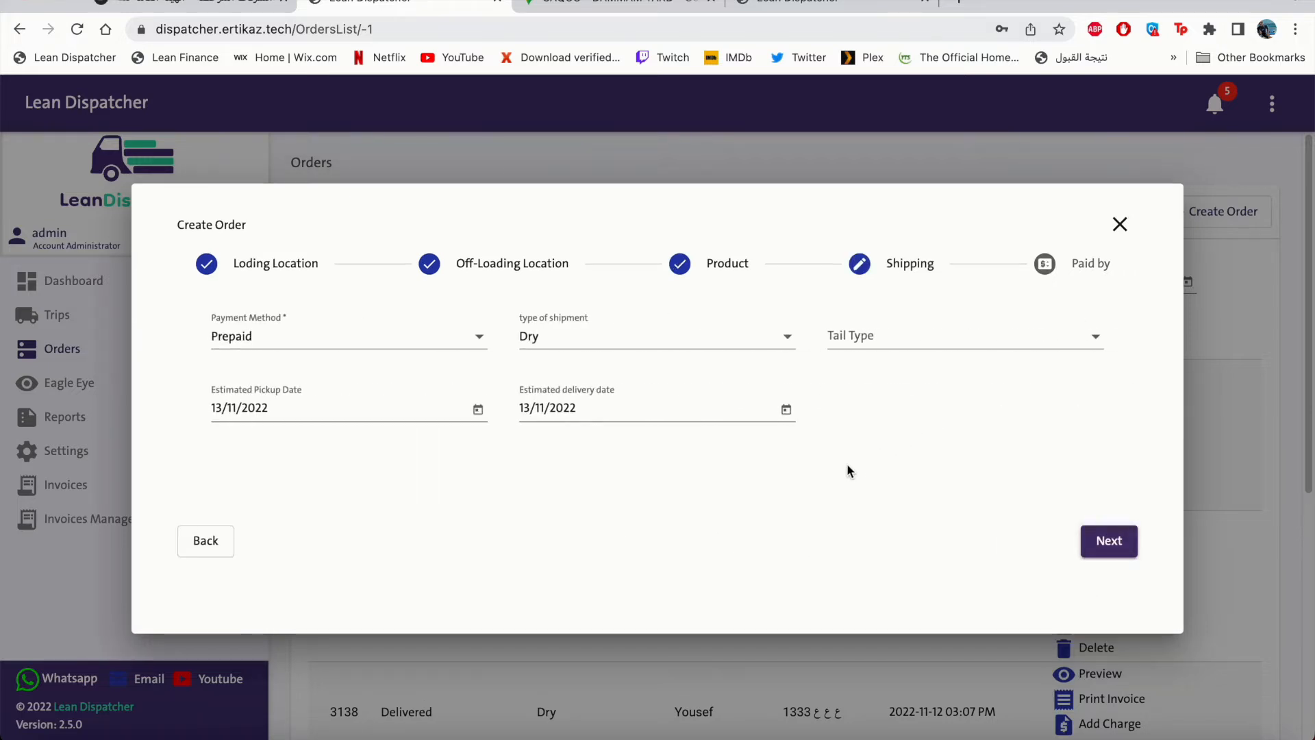
Keep Prepaid and Dry, set tail type Curtain side, keep 13/11/2022, and continue.
left_click(345, 347)
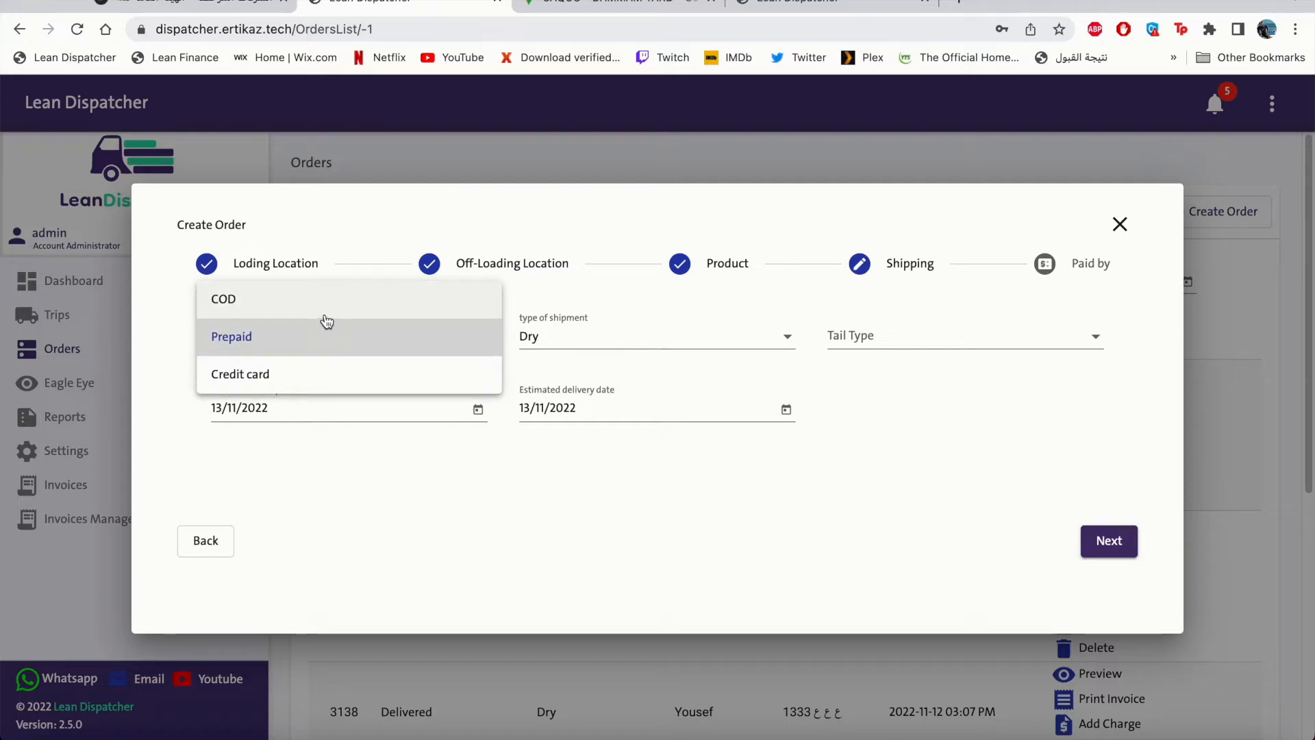
left_click(561, 381)
left_click(552, 346)
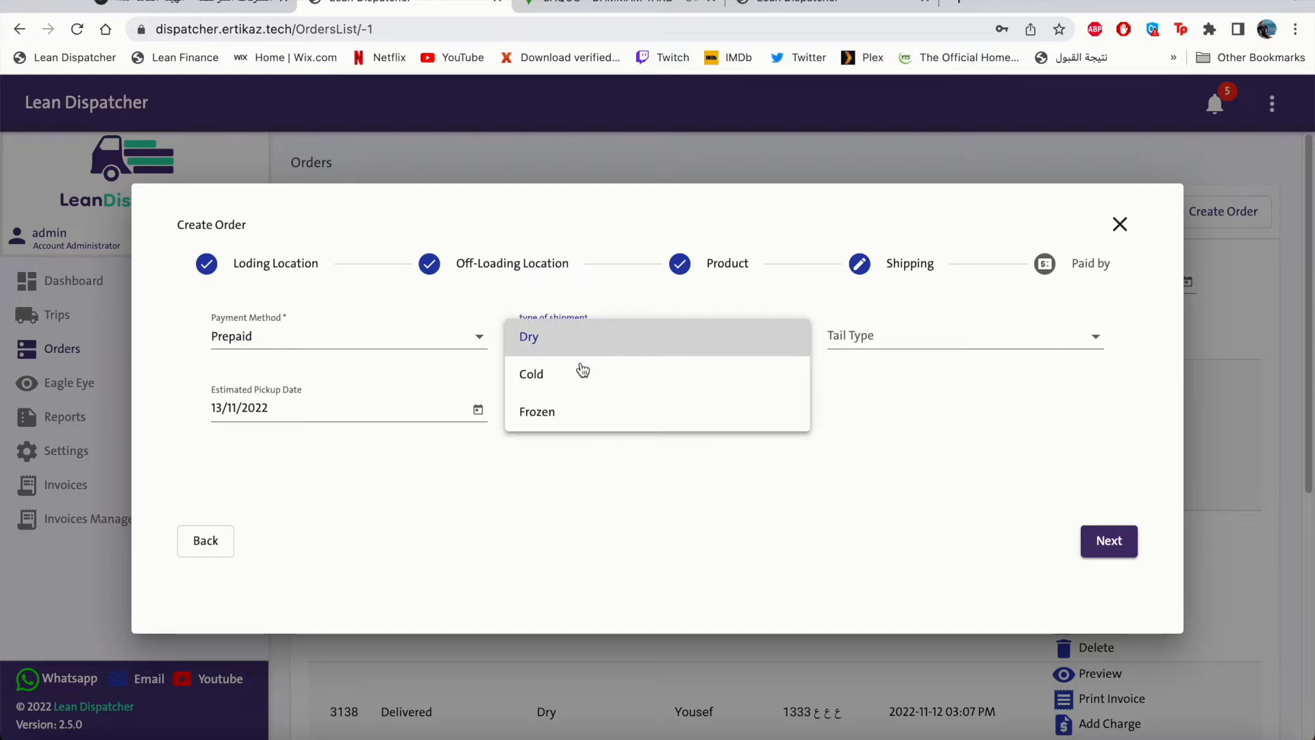
left_click(869, 343)
left_click(869, 344)
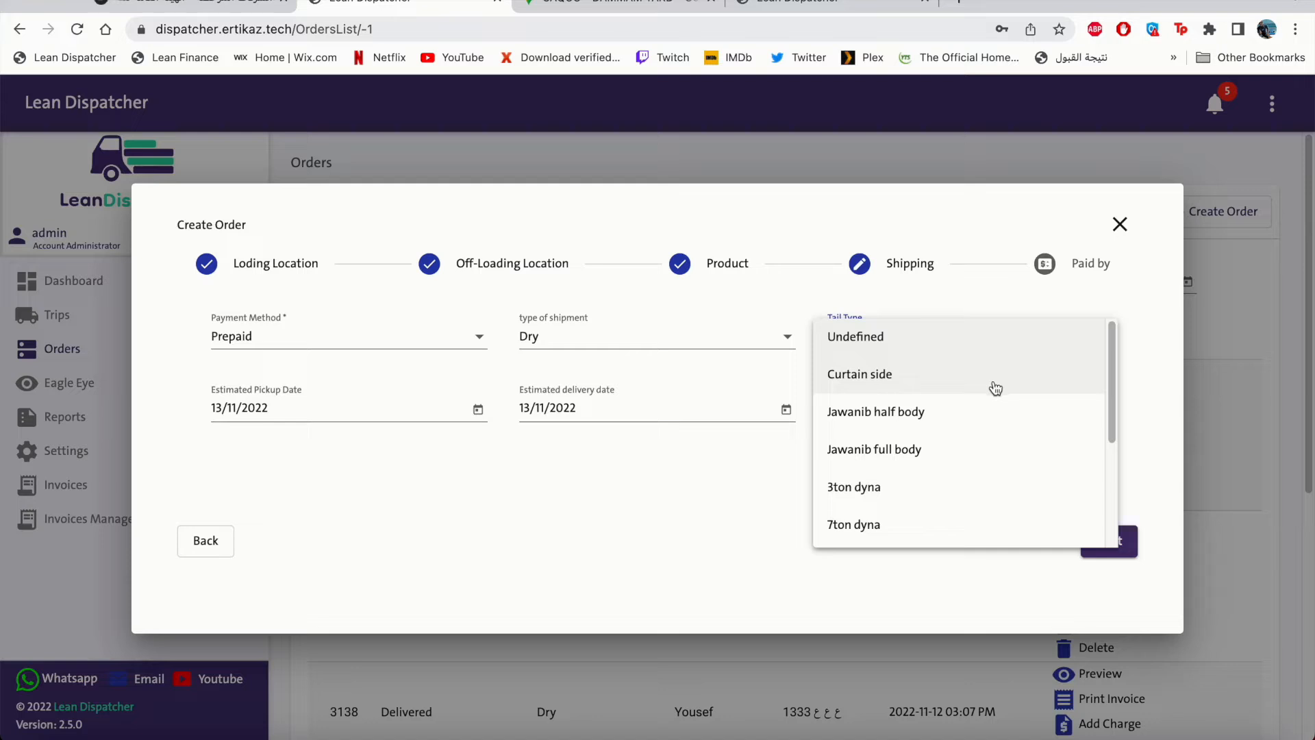
left_click(937, 382)
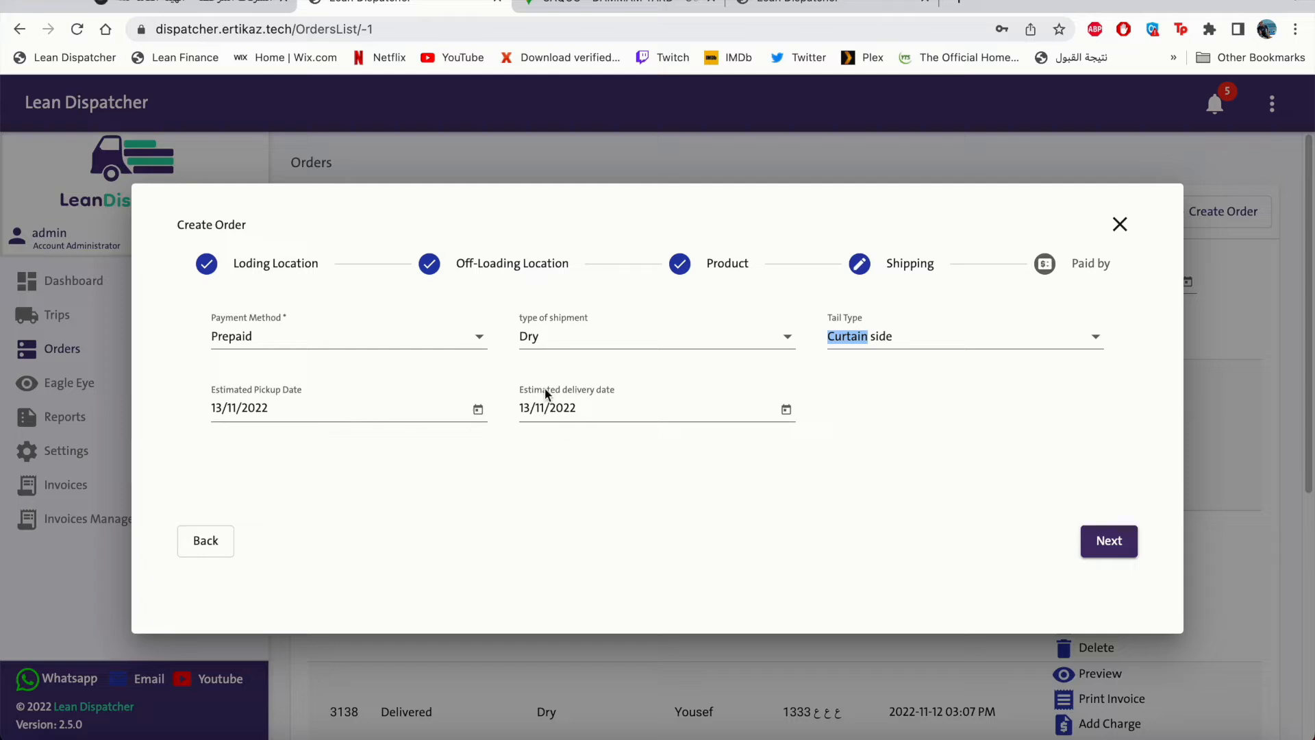
left_click(443, 409)
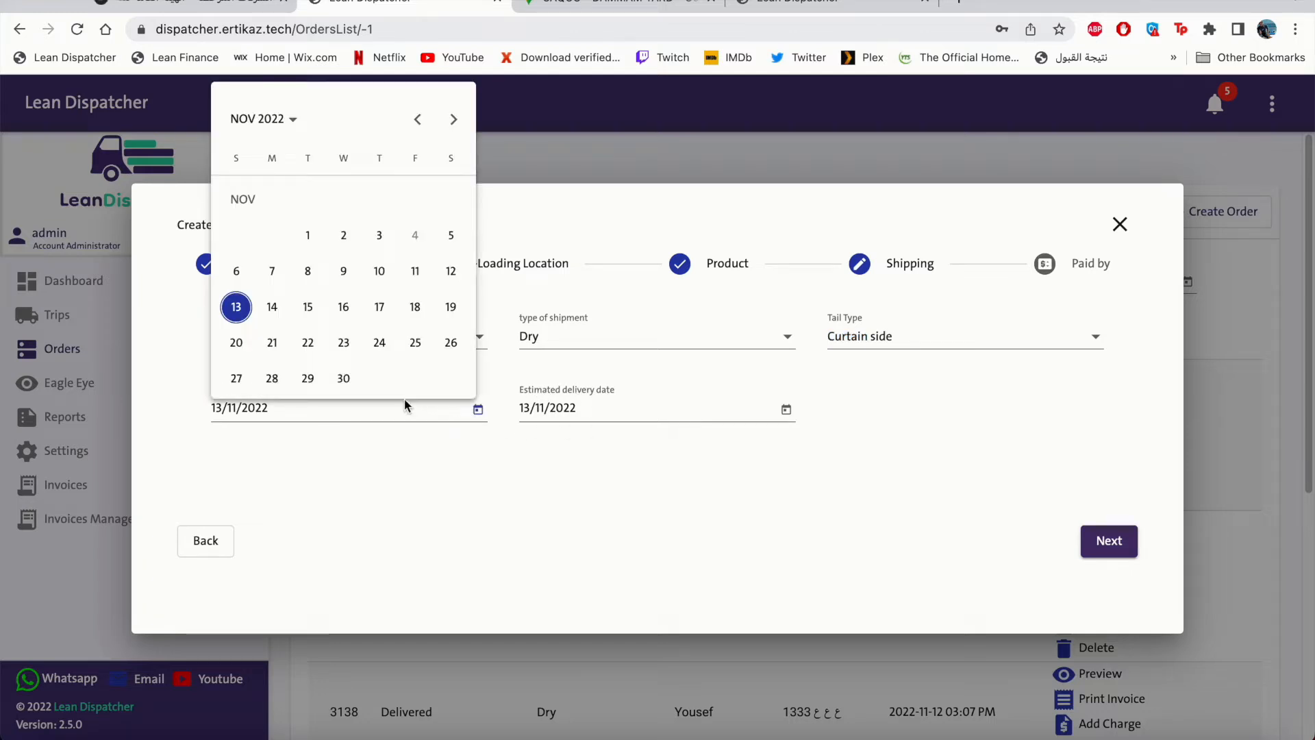
left_click(375, 440)
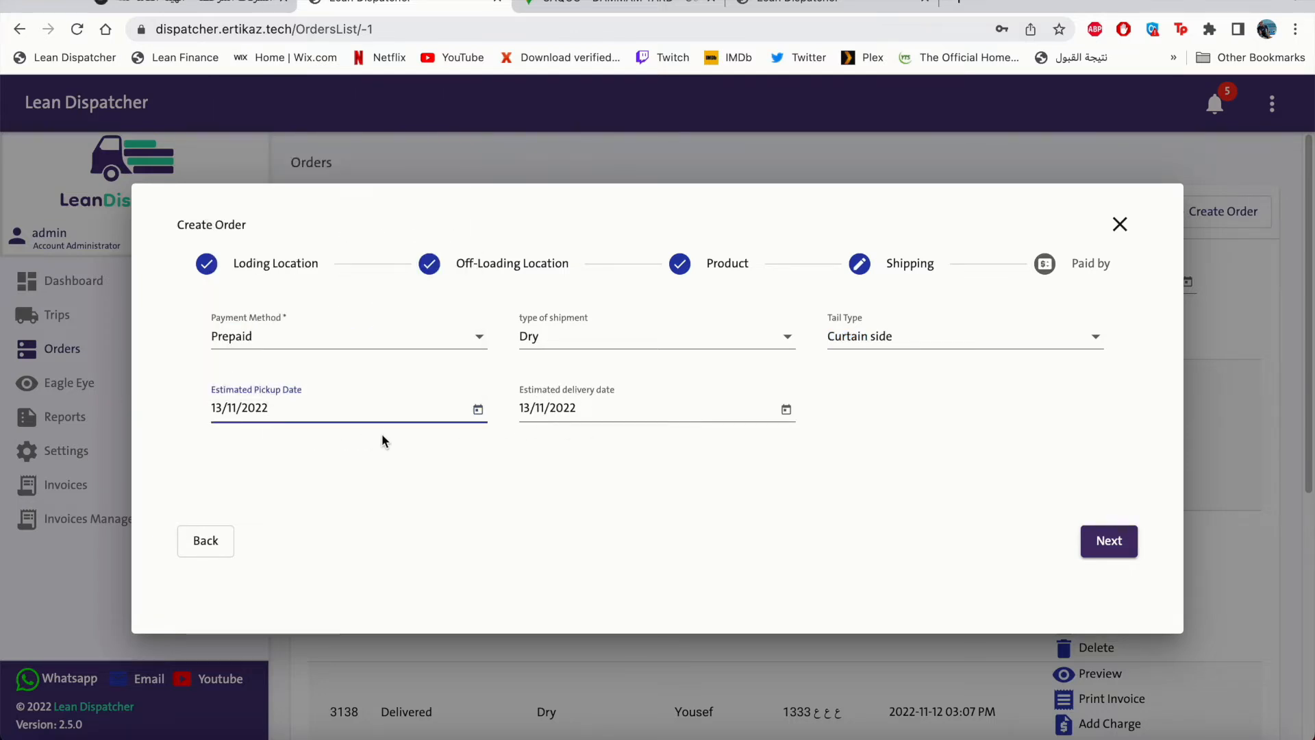
left_click(1099, 542)
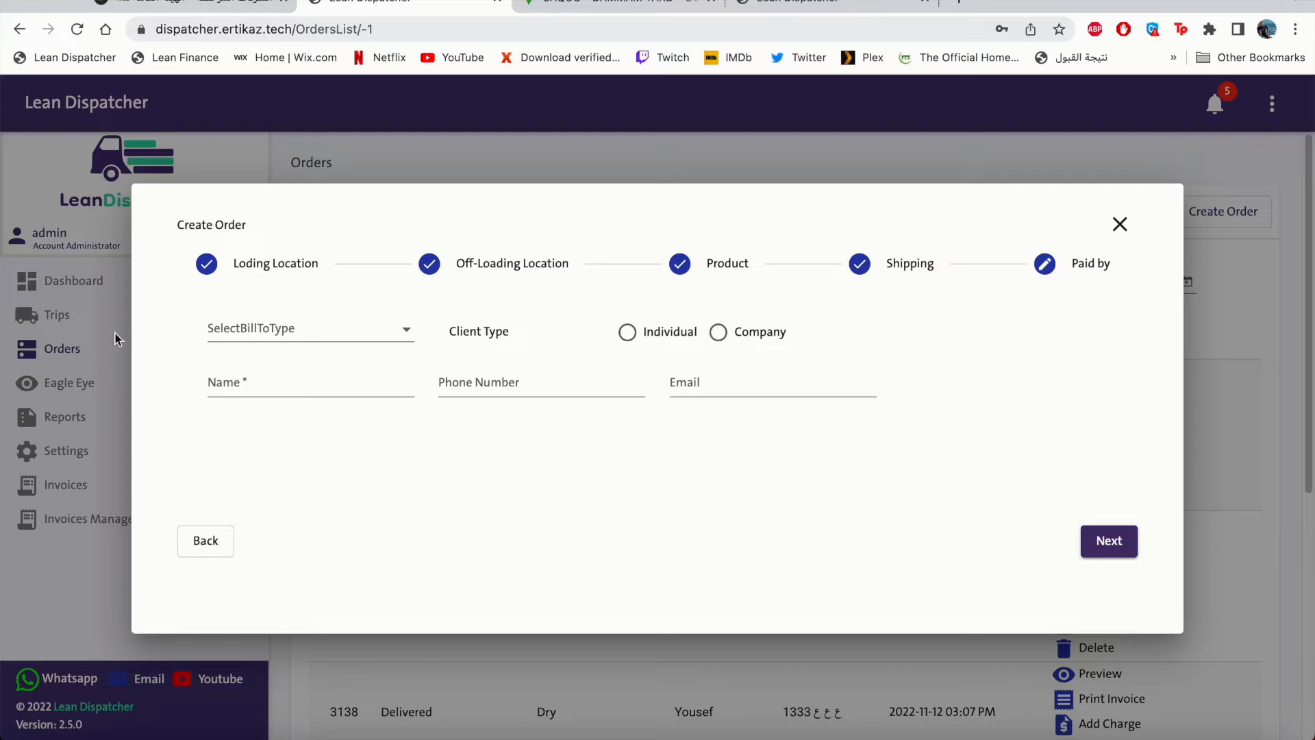
Bill the order to the destination, trying Individual then Company client types.
left_click(356, 343)
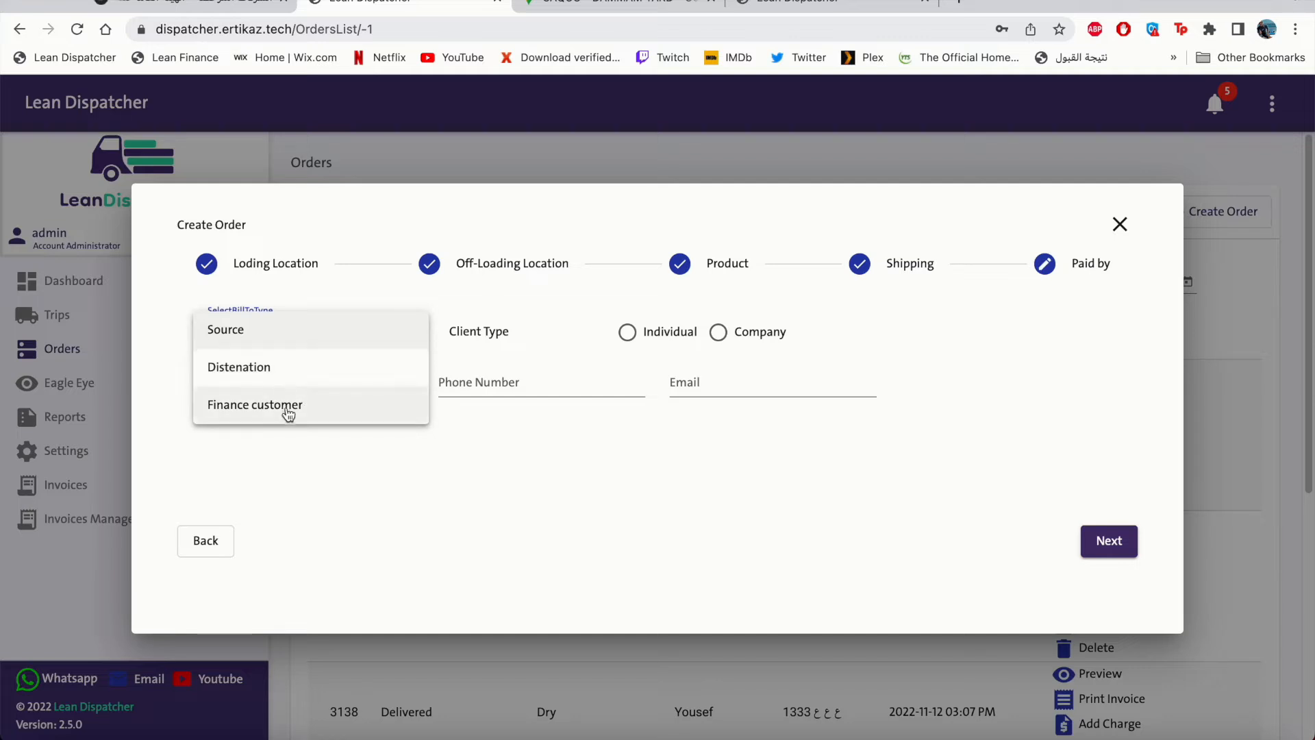
left_click(284, 376)
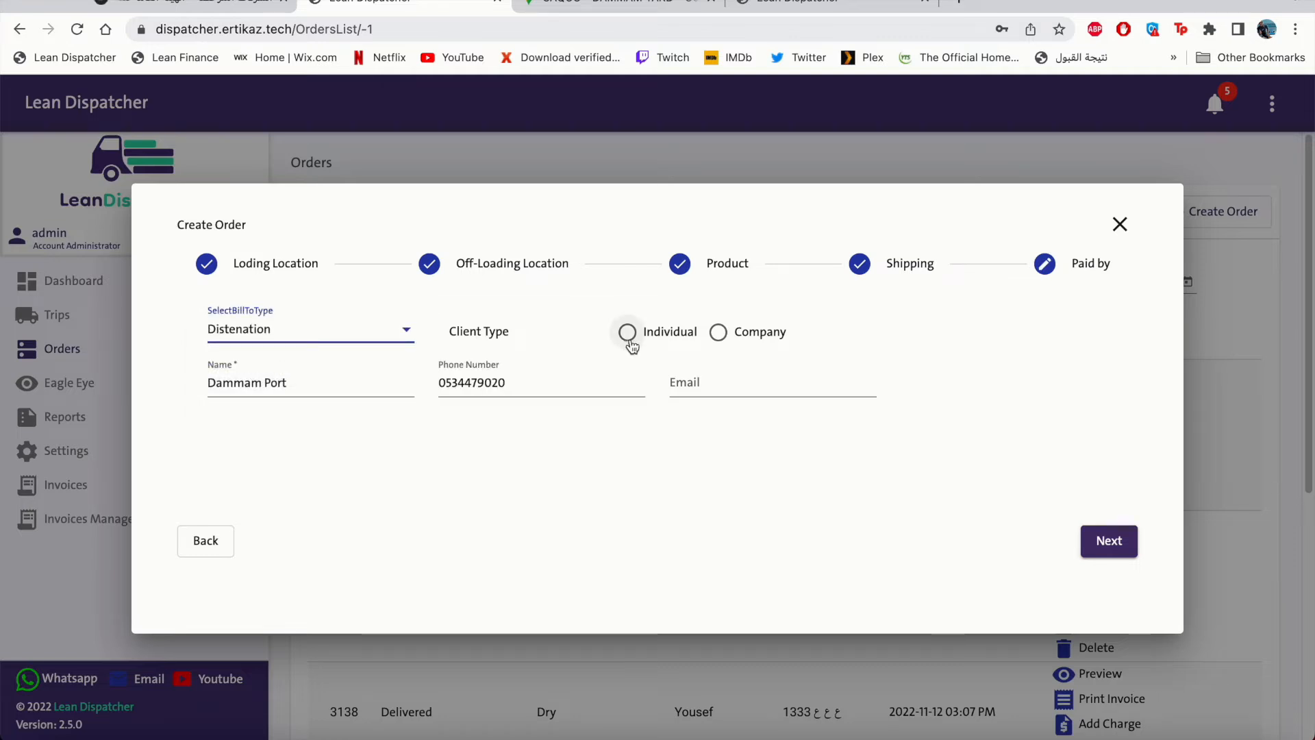
left_click(629, 339)
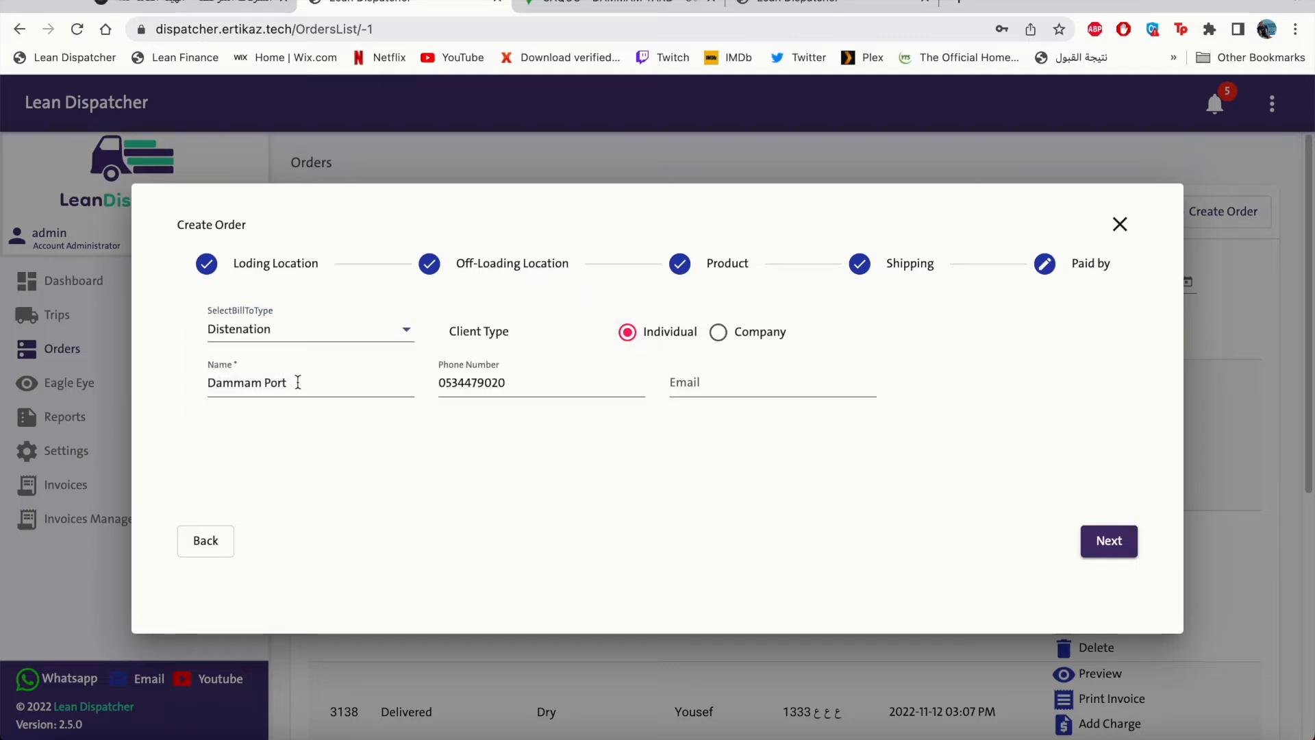
left_click(721, 340)
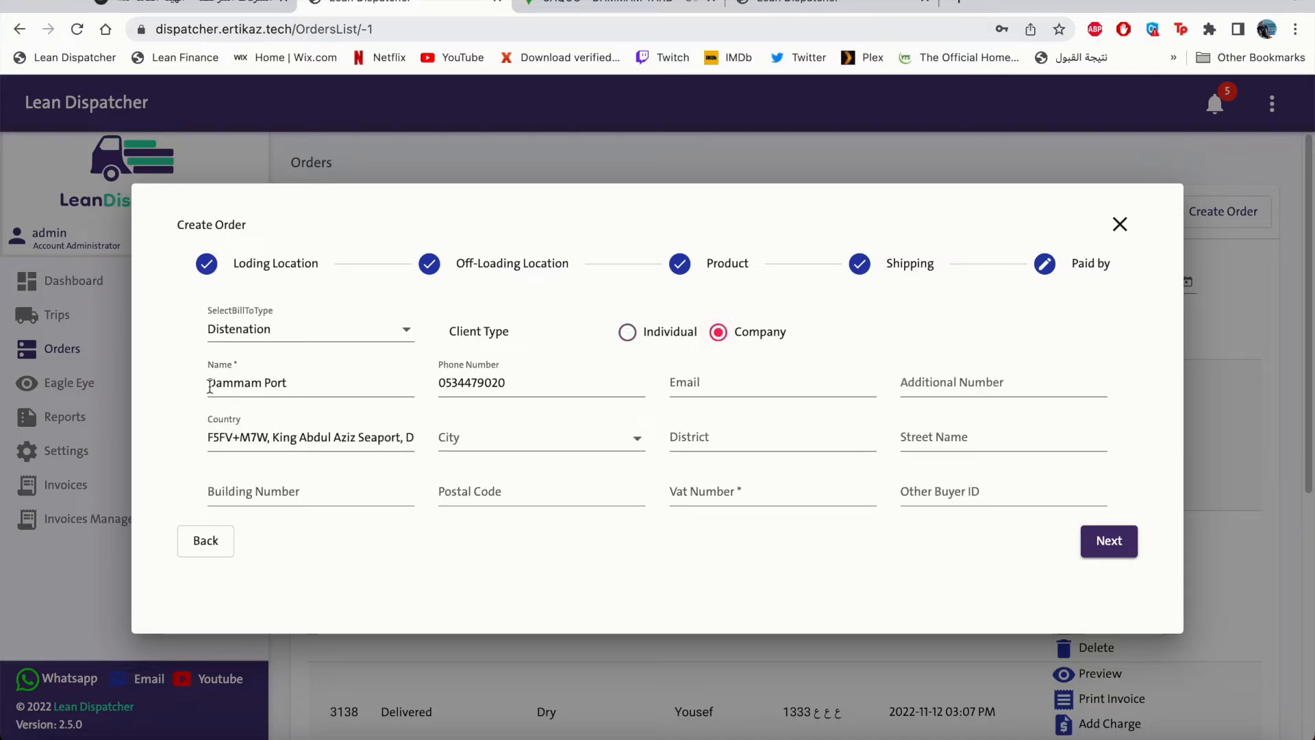
left_click(684, 496)
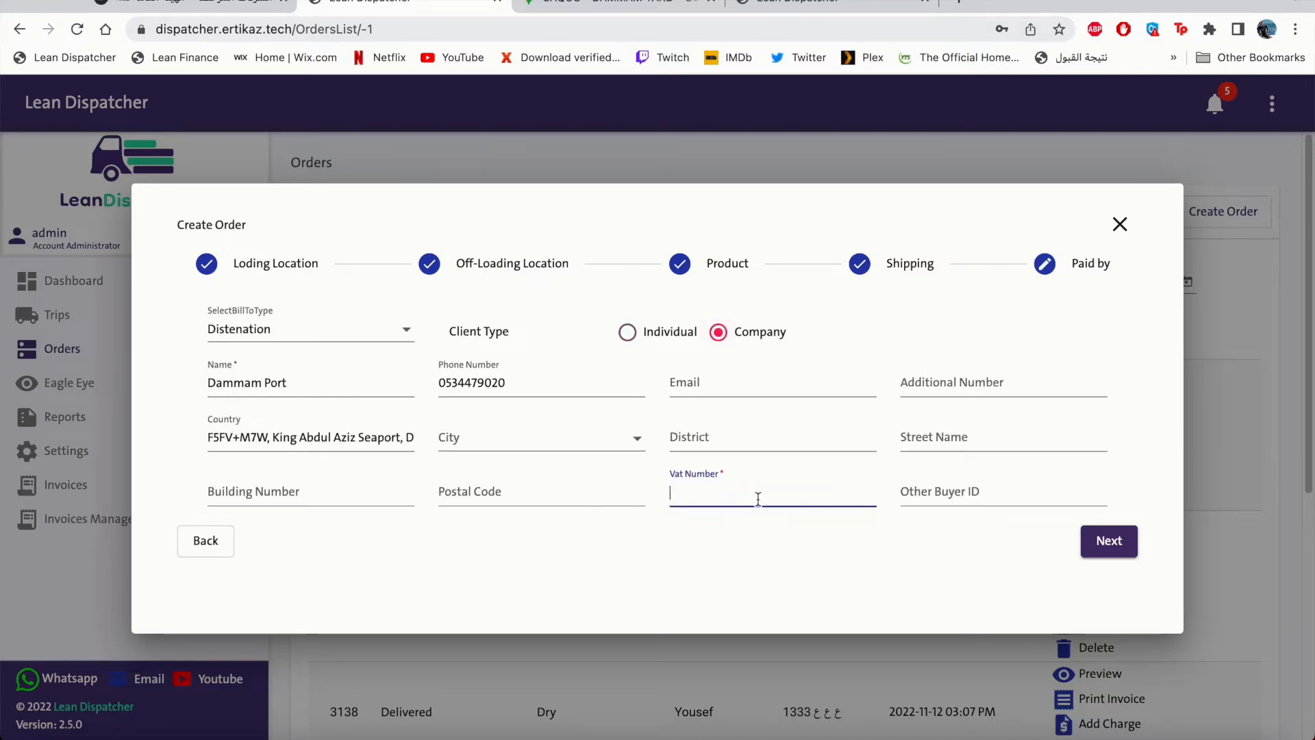
Try Finance customer as bill-to type and browse the payer list without choosing.
left_click(381, 330)
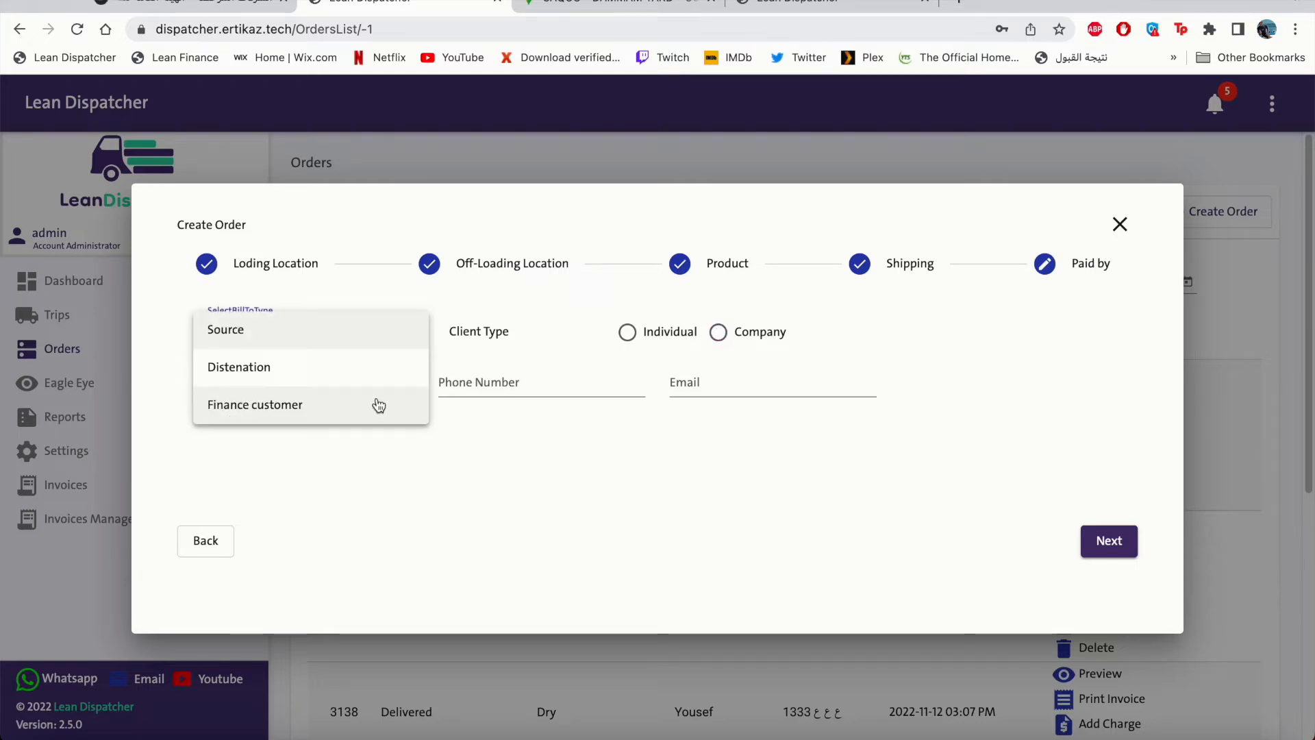
left_click(379, 405)
left_click(493, 333)
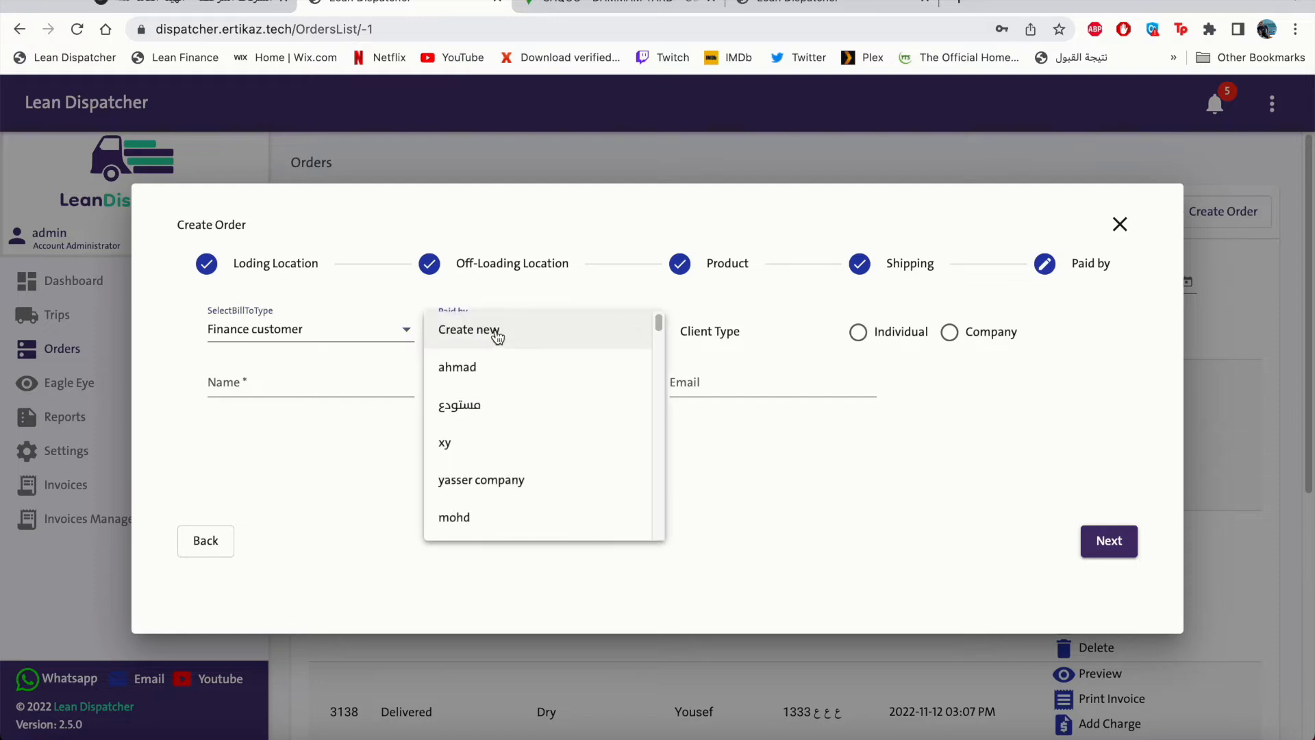
scroll(594, 473, "down", 1)
scroll(594, 473, "down", 3)
left_click(728, 448)
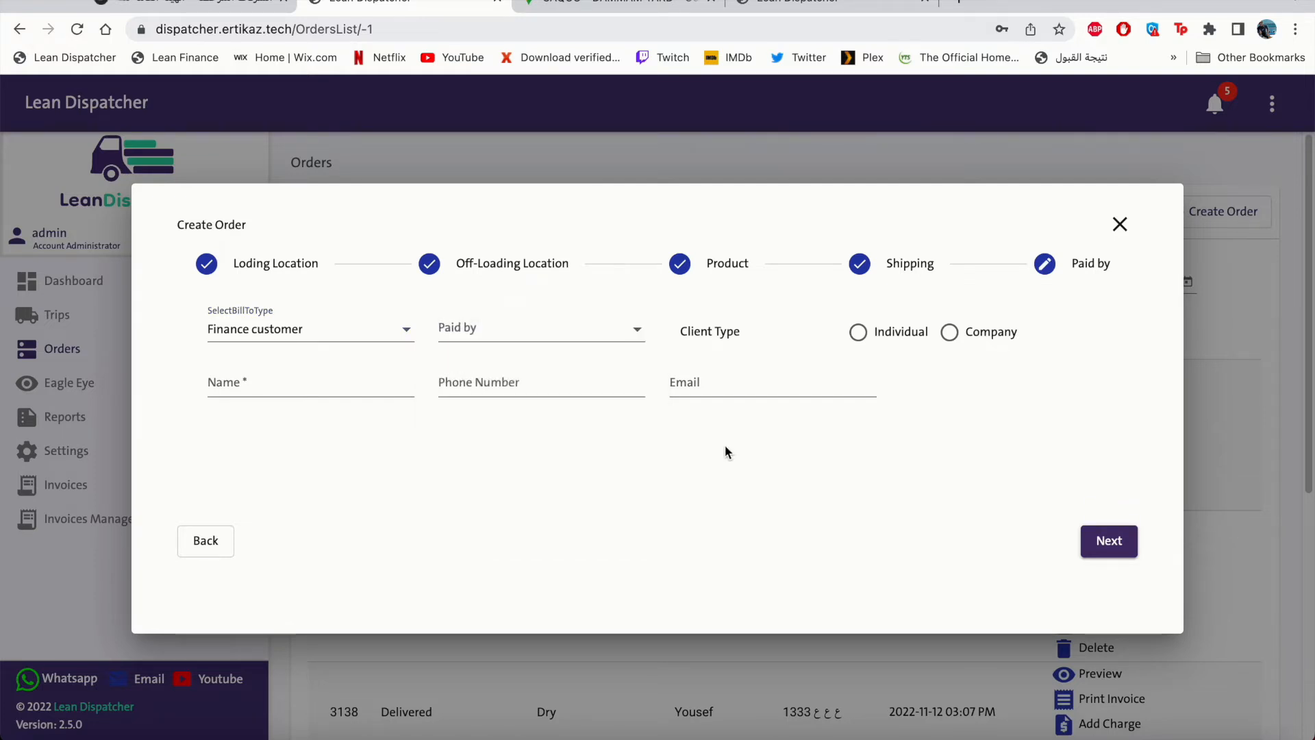
Bill the order to the destination as an individual client and submit it.
left_click(372, 339)
left_click(340, 291)
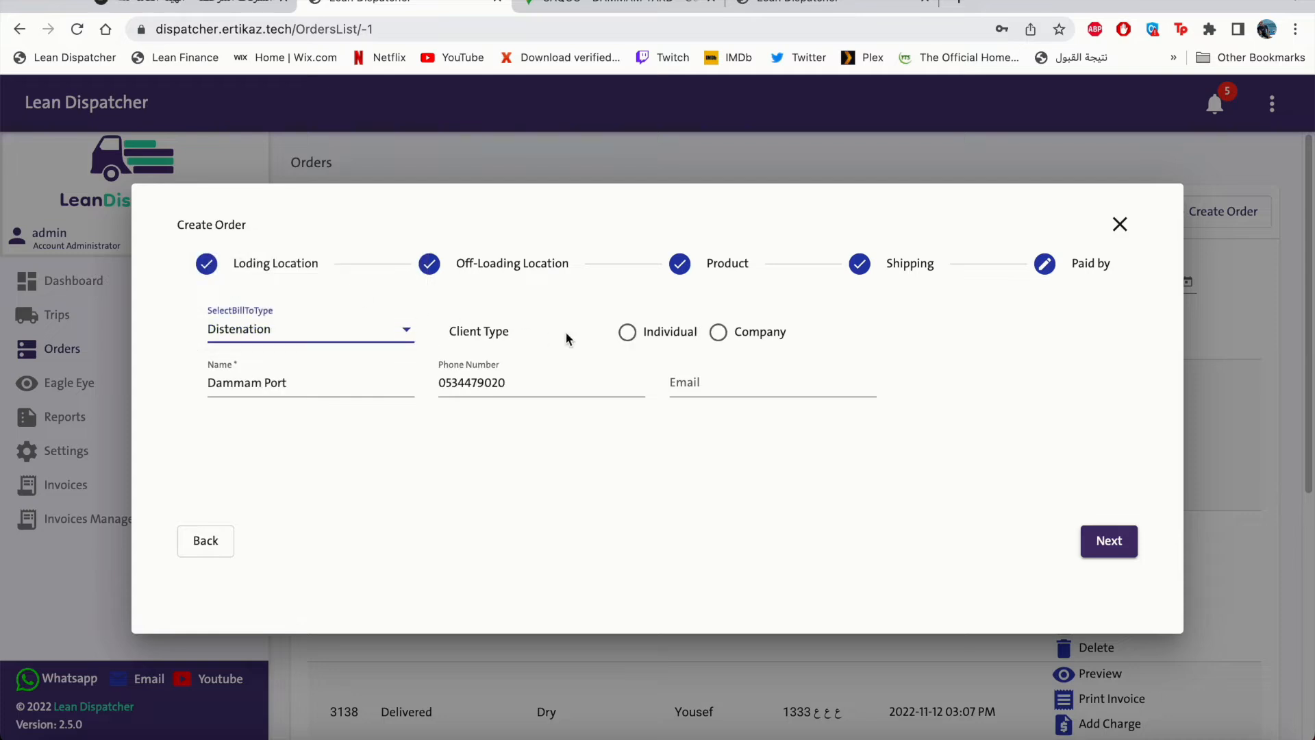
left_click(624, 341)
left_click(1110, 542)
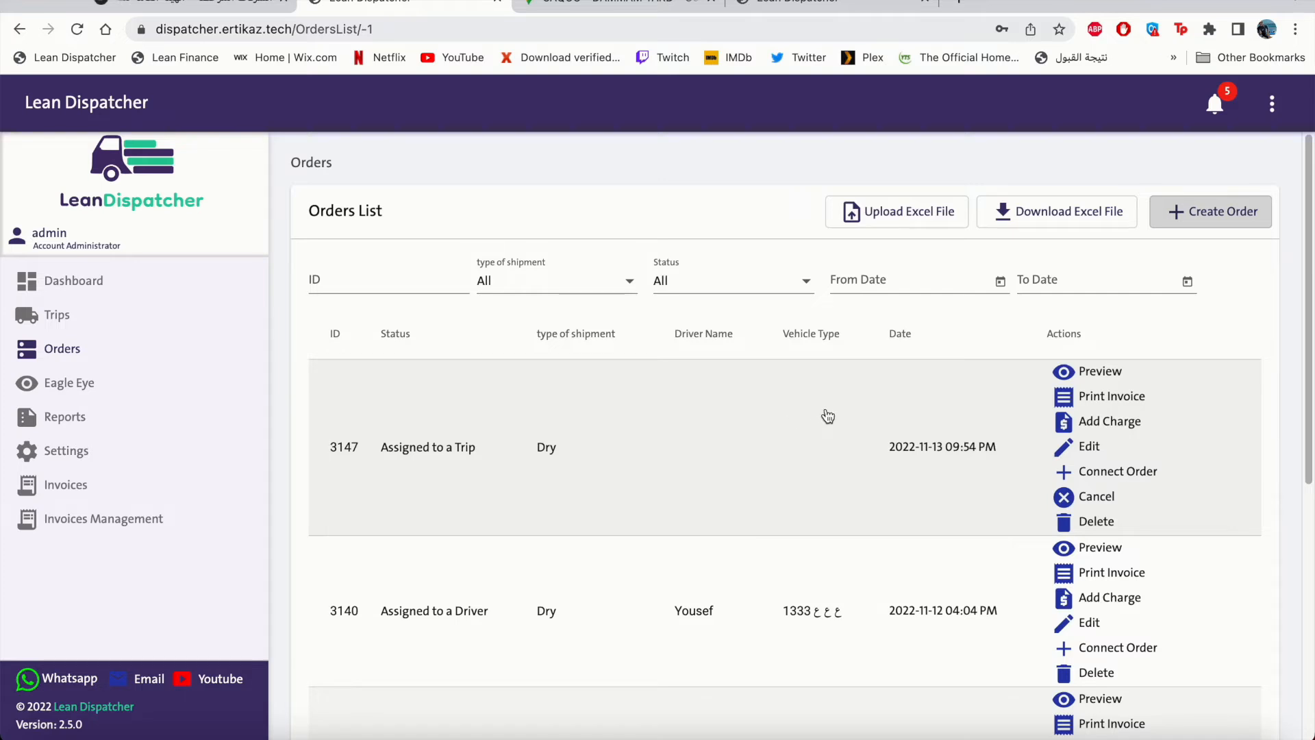
Preview order 3147's summary, close it, and open its Add Charge form.
left_click(1081, 377)
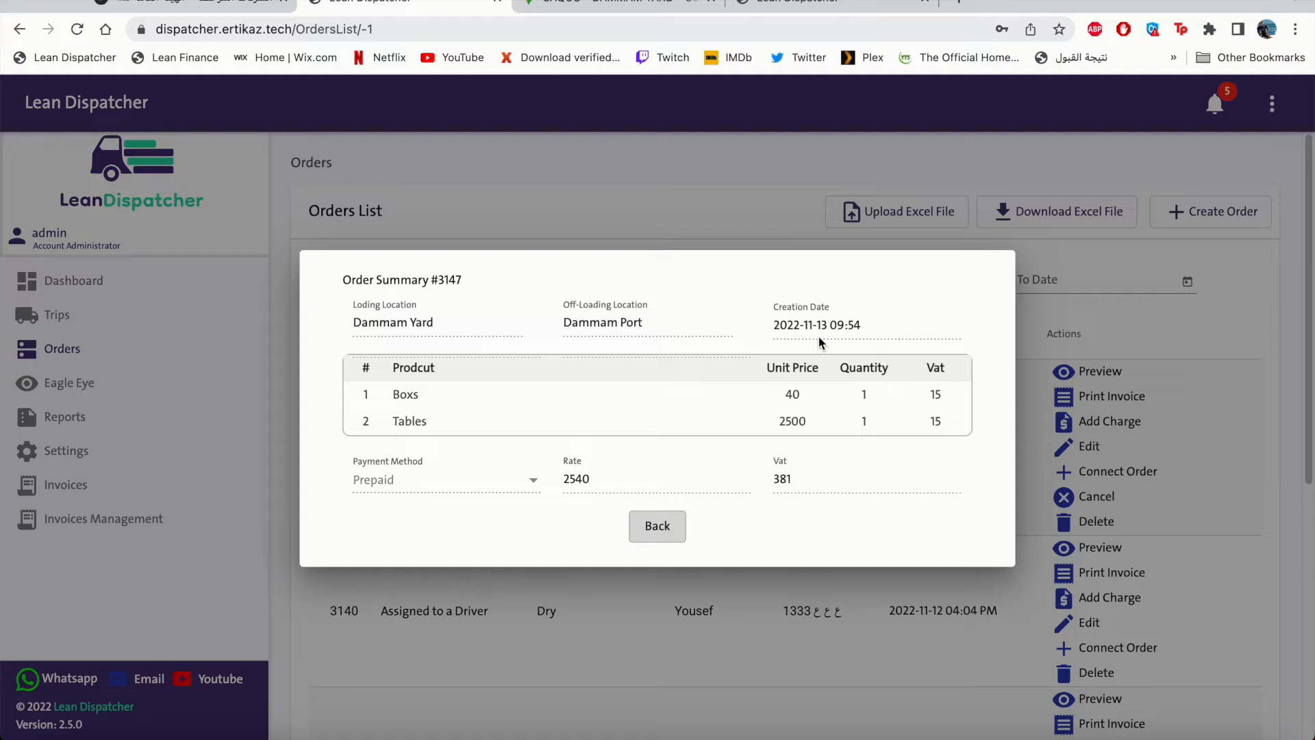
left_click(670, 531)
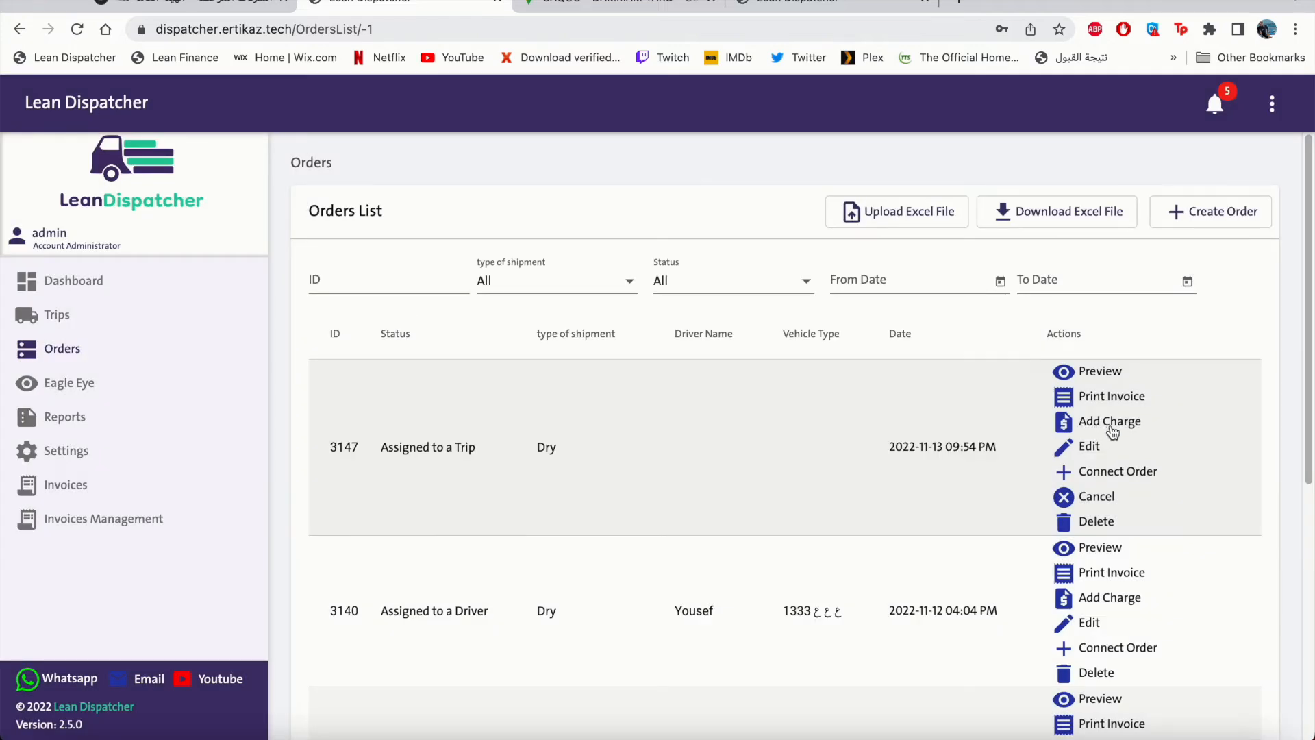
left_click(1109, 422)
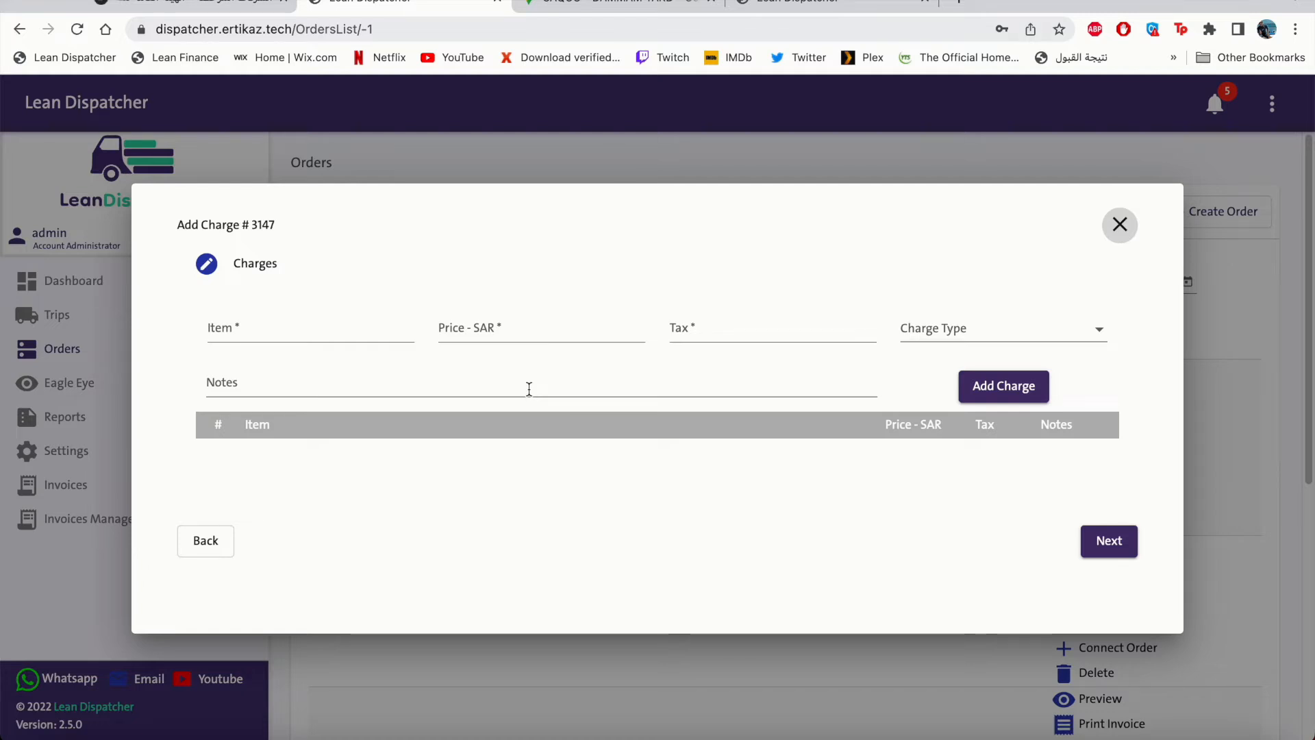
Enter item Demurrage Charges, price 100, tax 15, and charge type Custom.
key("Tab")
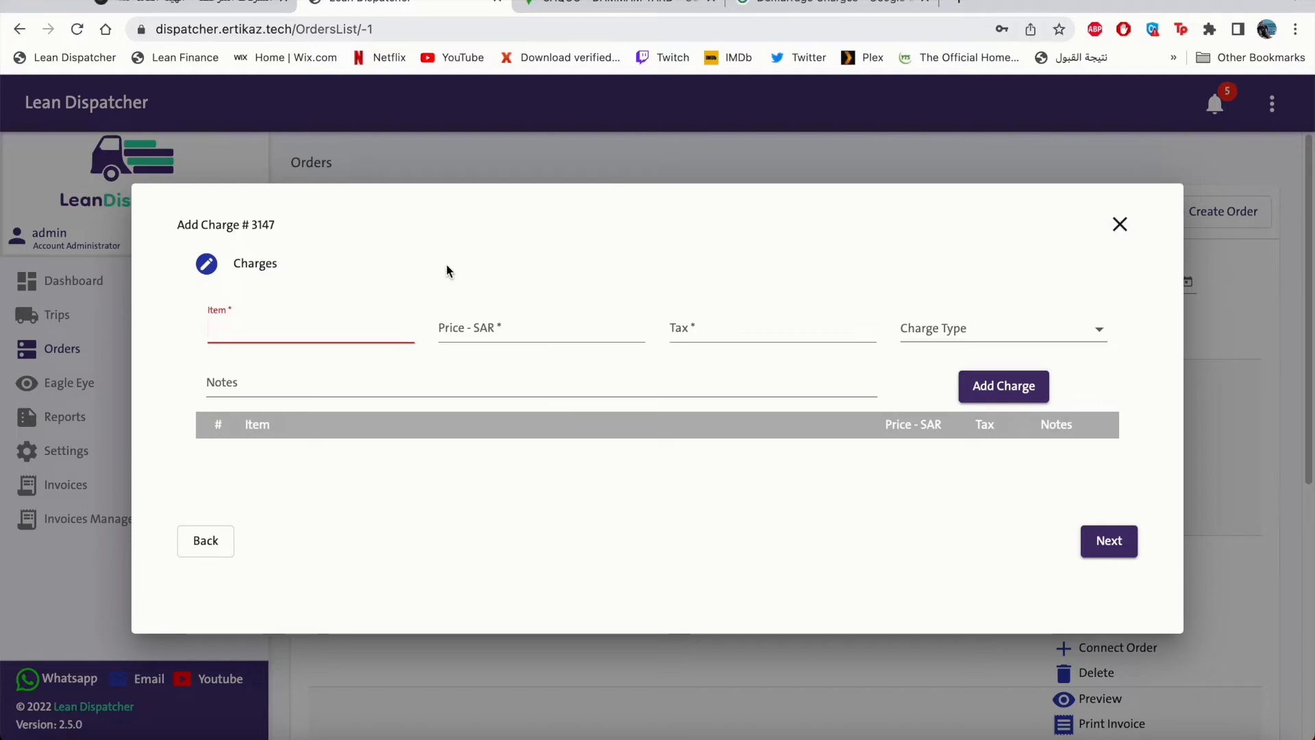
type("Demurrage Charges")
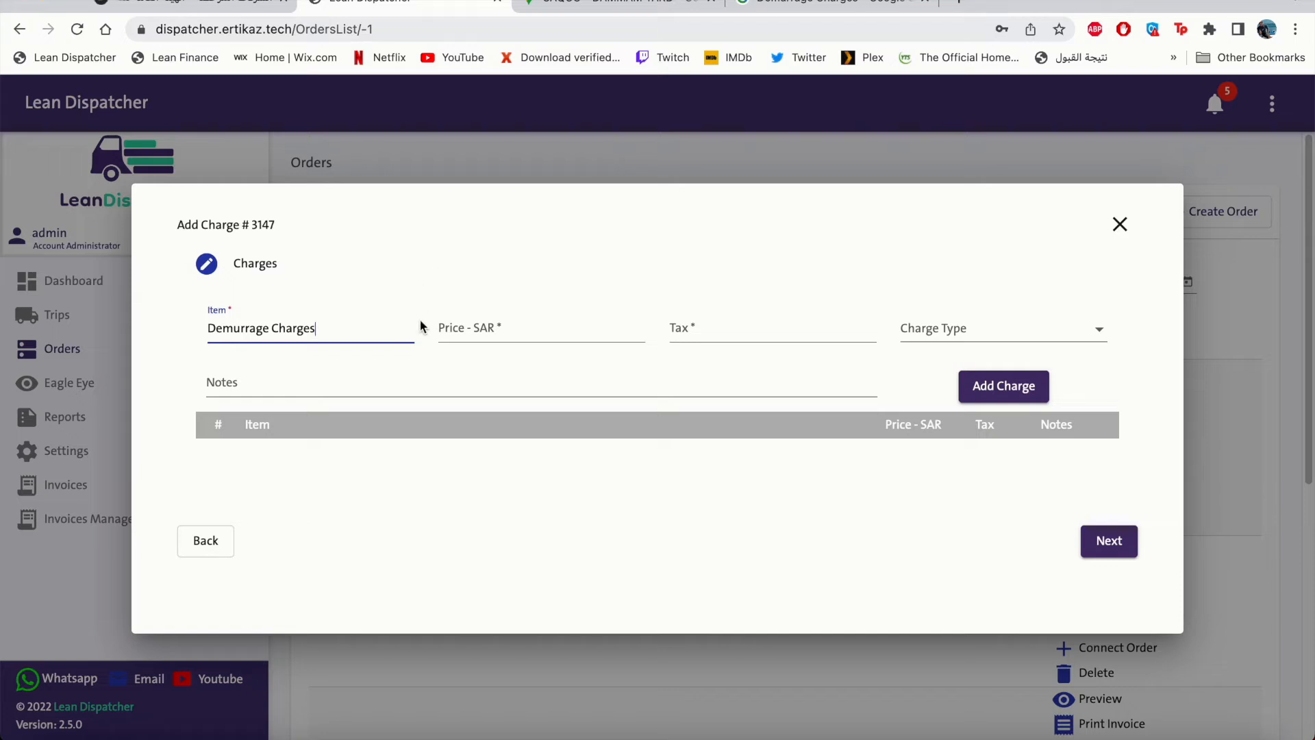
key("Tab")
type("100")
left_click(697, 323)
type("15")
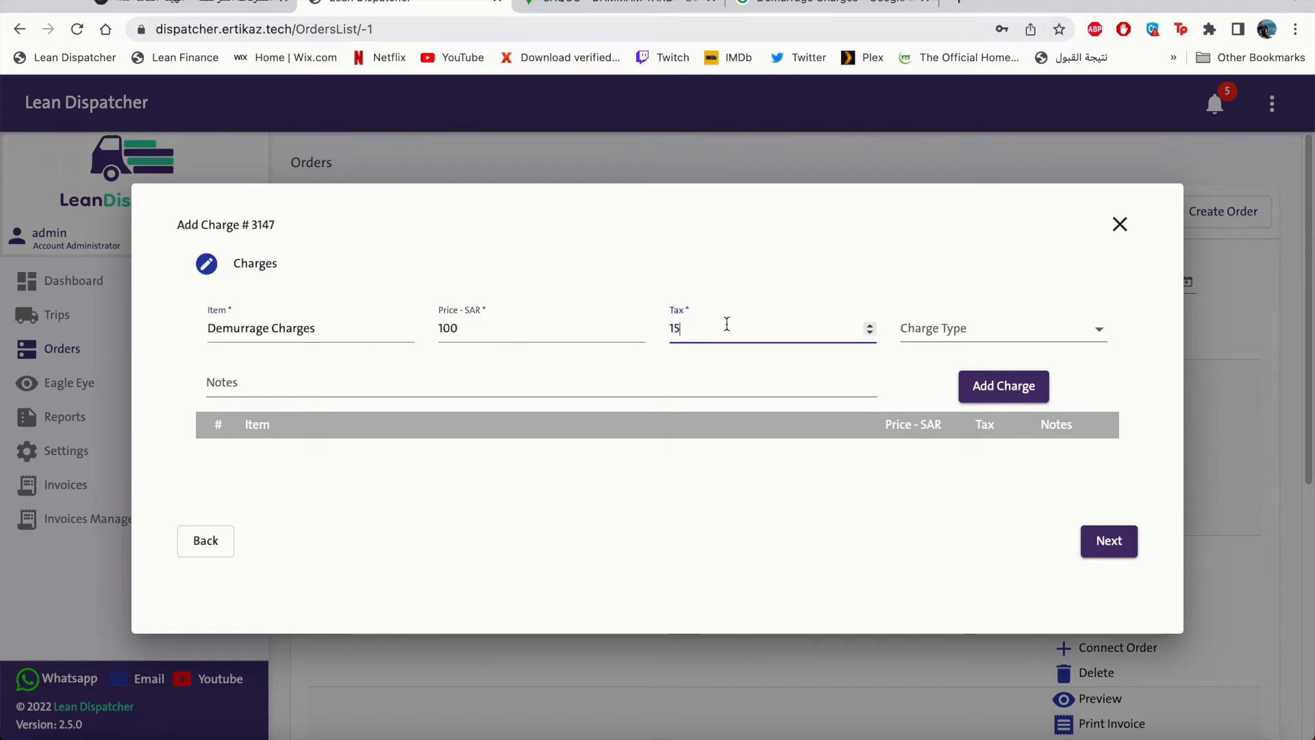
left_click(1092, 334)
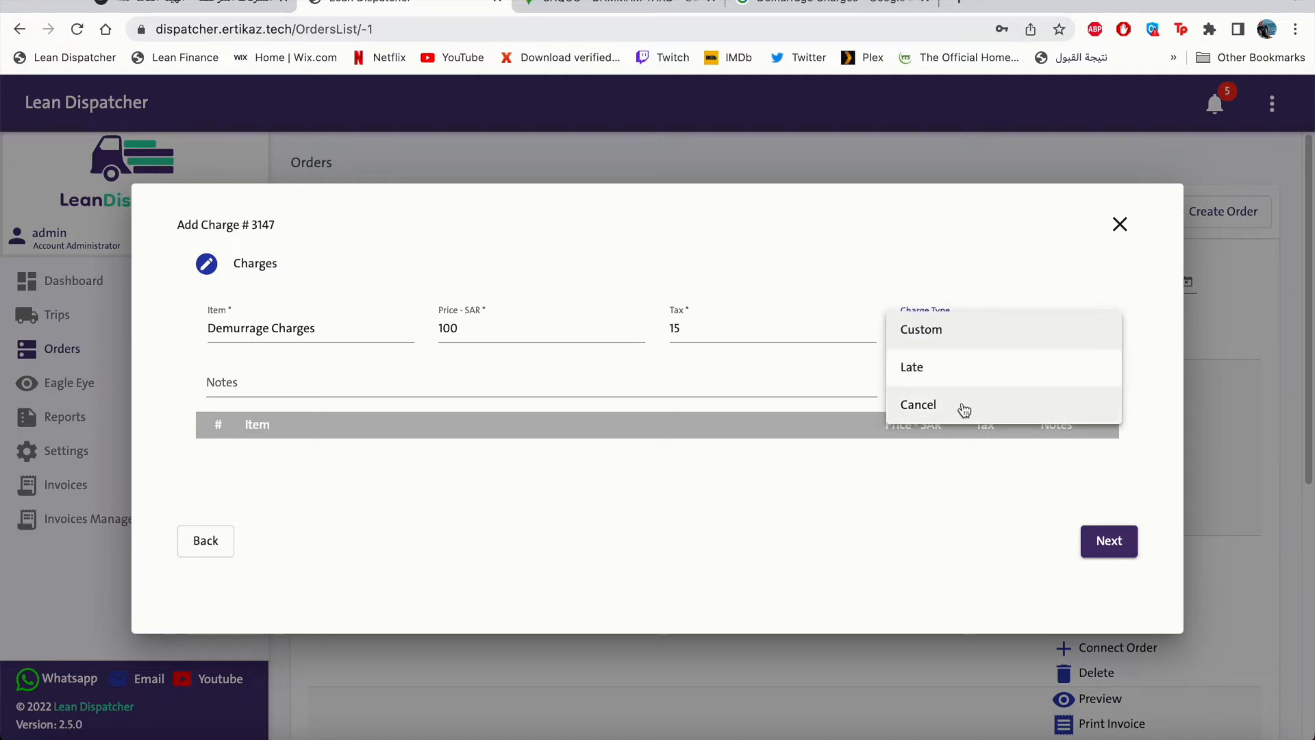
left_click(953, 332)
Write the hourly-rate note, add the charge to the table, and save the charges.
left_click(407, 387)
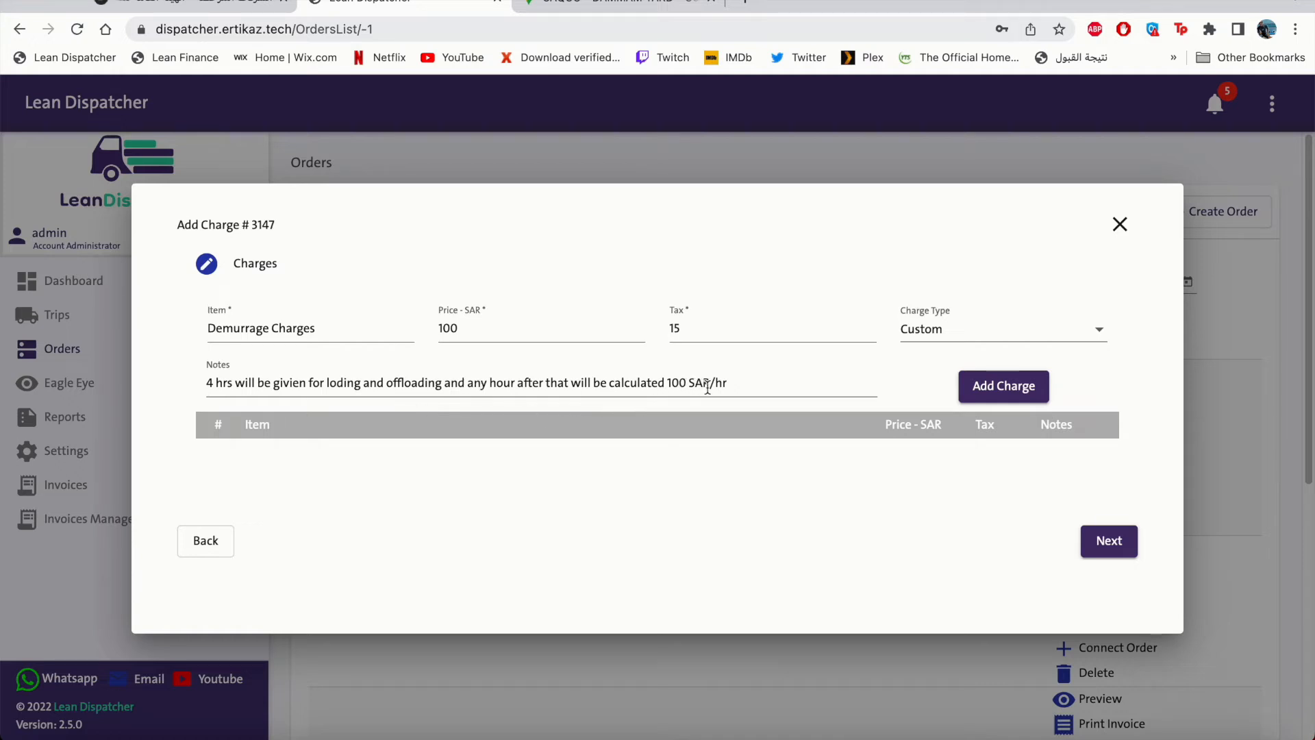
left_click(1017, 388)
scroll(837, 455, "down", 1)
scroll(861, 463, "up", 1)
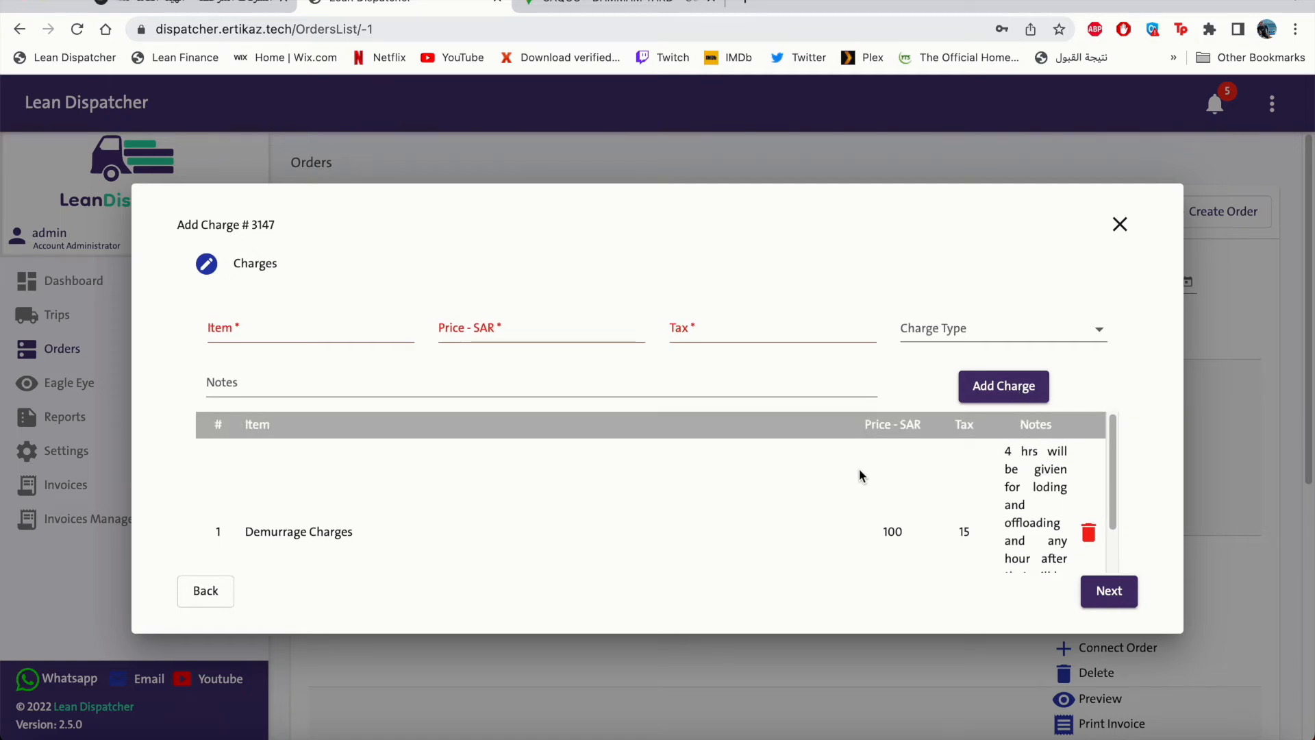
left_click(1110, 600)
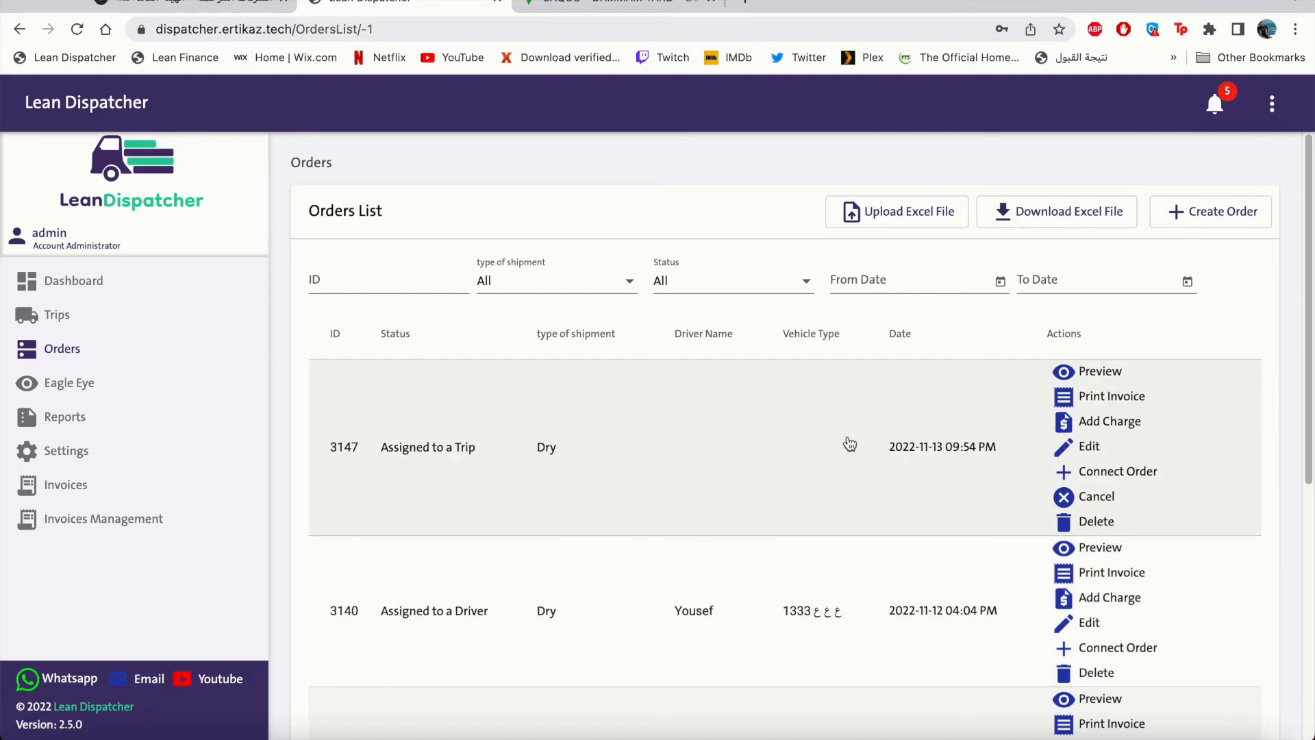
Set order 3147's tail type to Curtain side, save it, and begin a connected order.
left_click(1080, 449)
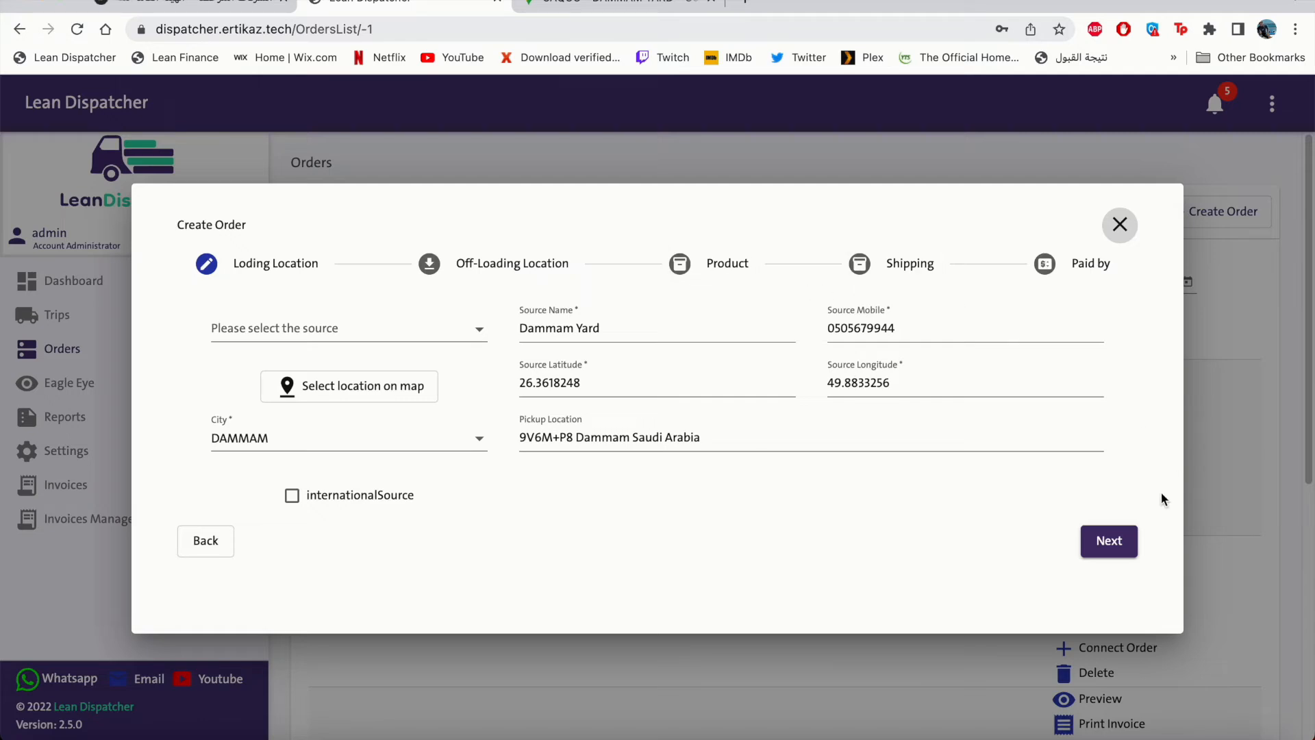
left_click(1110, 540)
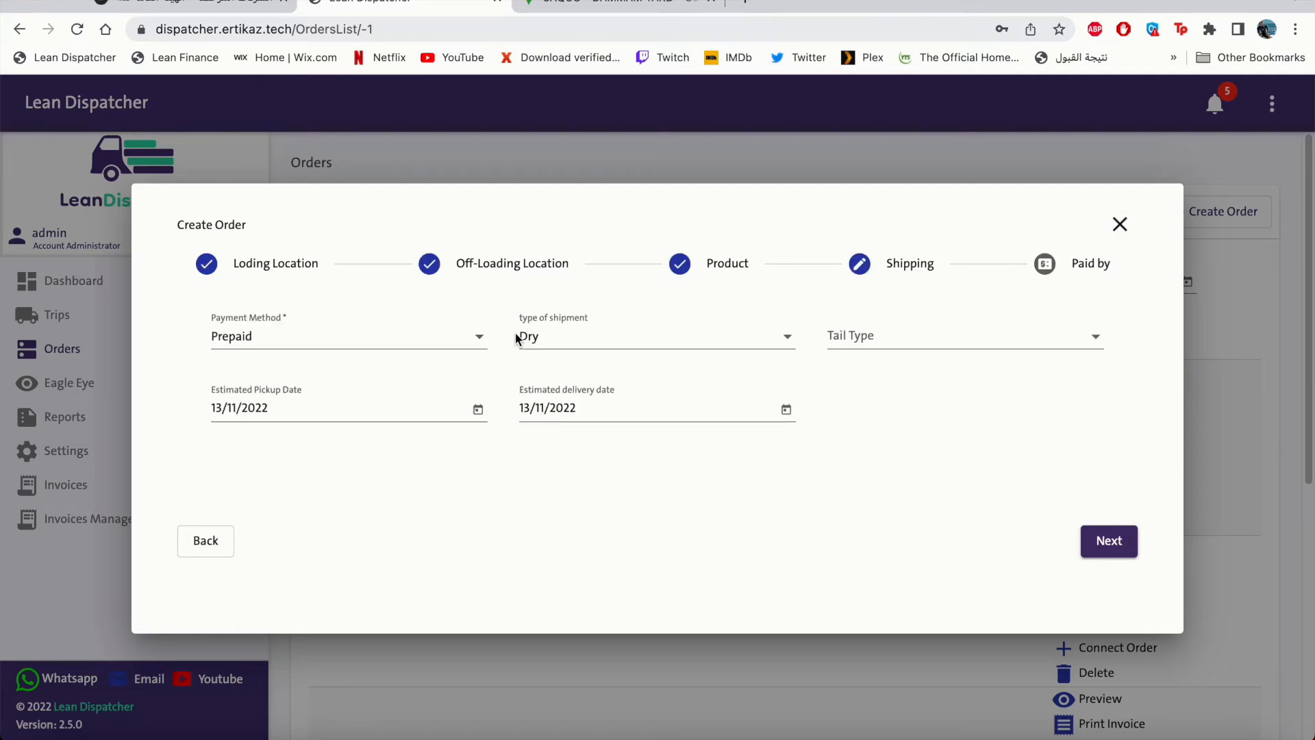
left_click(942, 346)
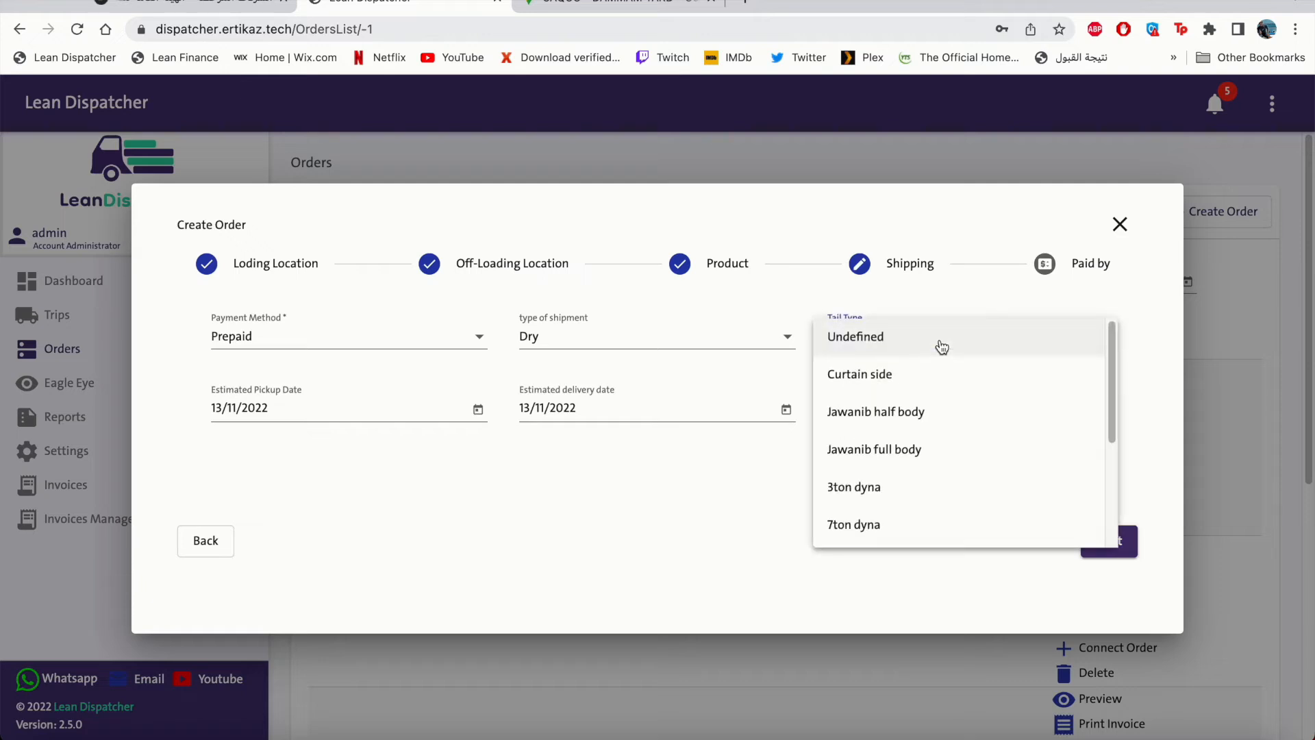
left_click(938, 394)
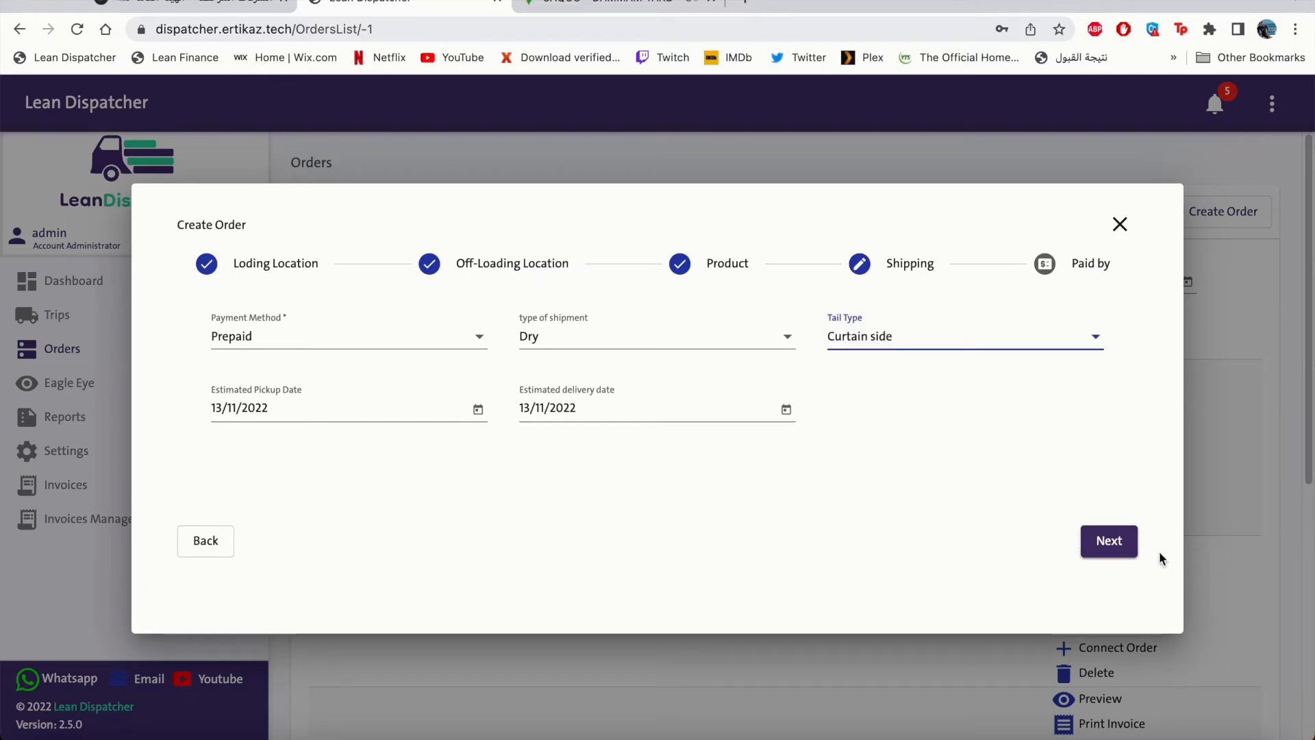
left_click(1128, 545)
left_click(1130, 541)
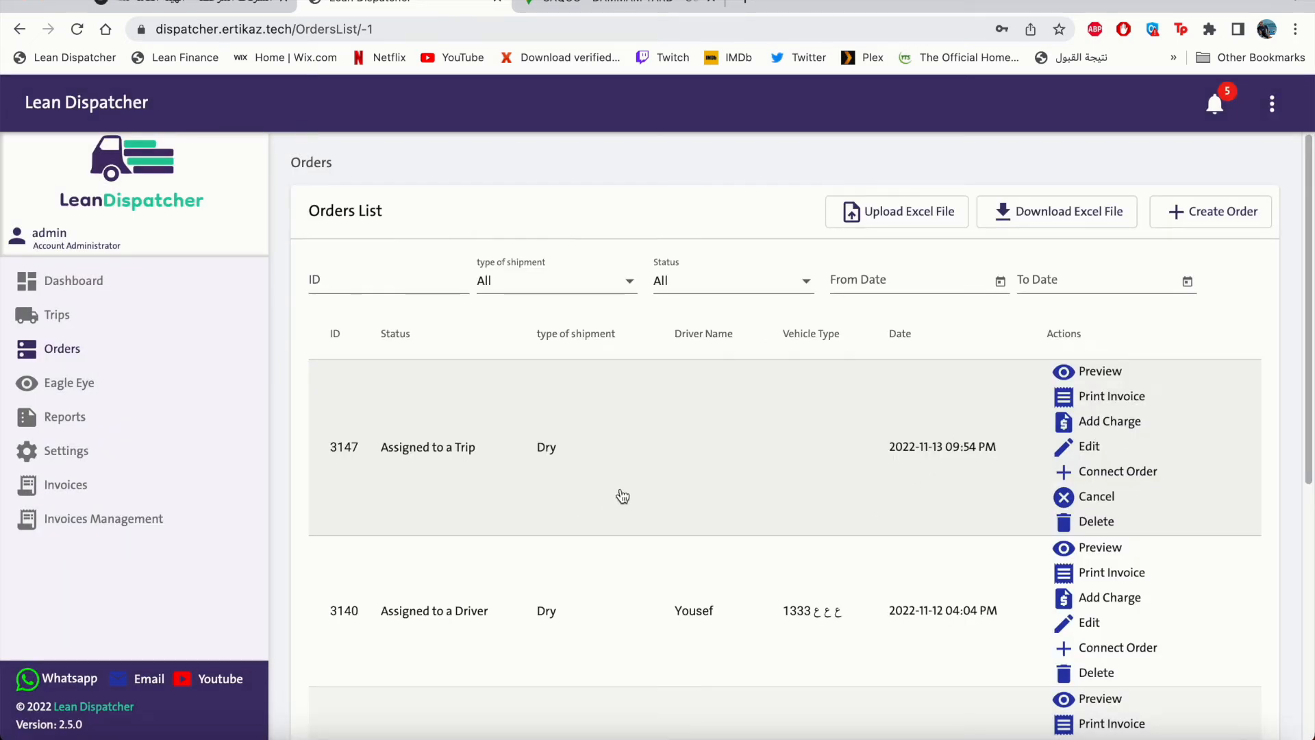
left_click(1118, 473)
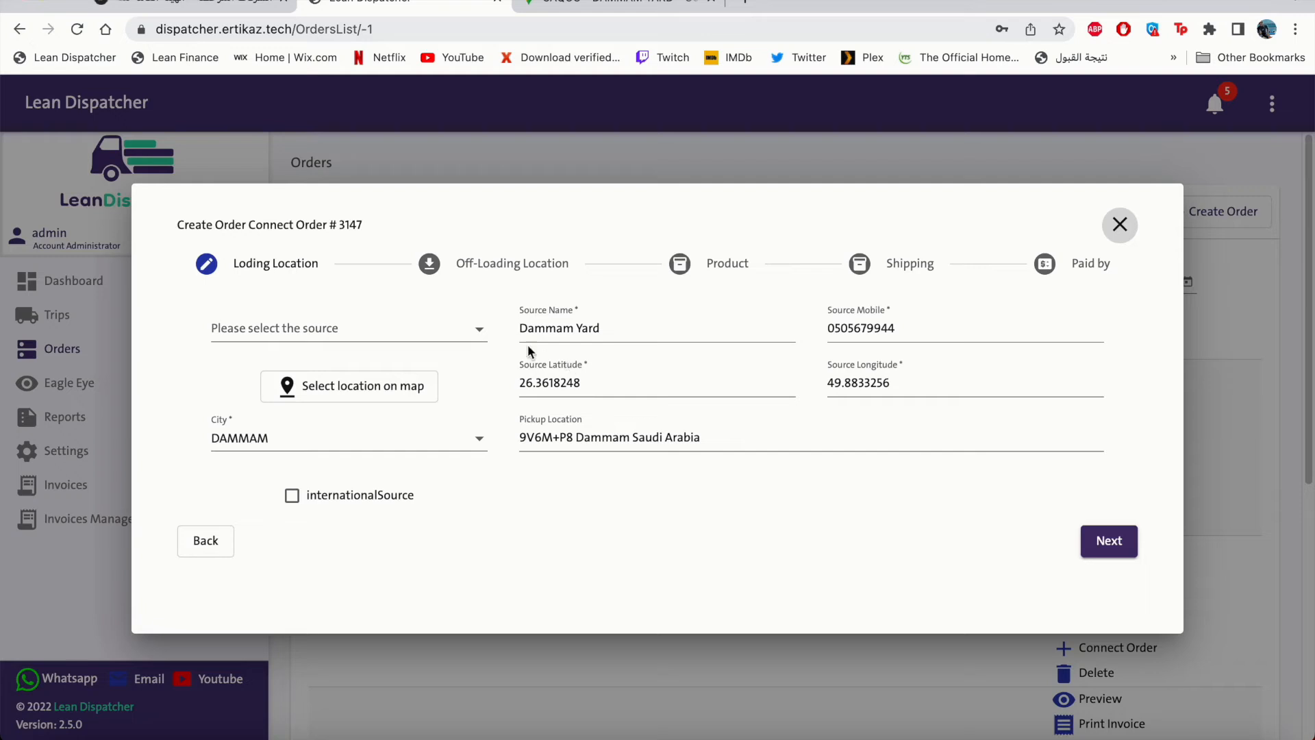
Create a new drop-off destination for the connected order and enter its contact mobile number.
left_click(1105, 543)
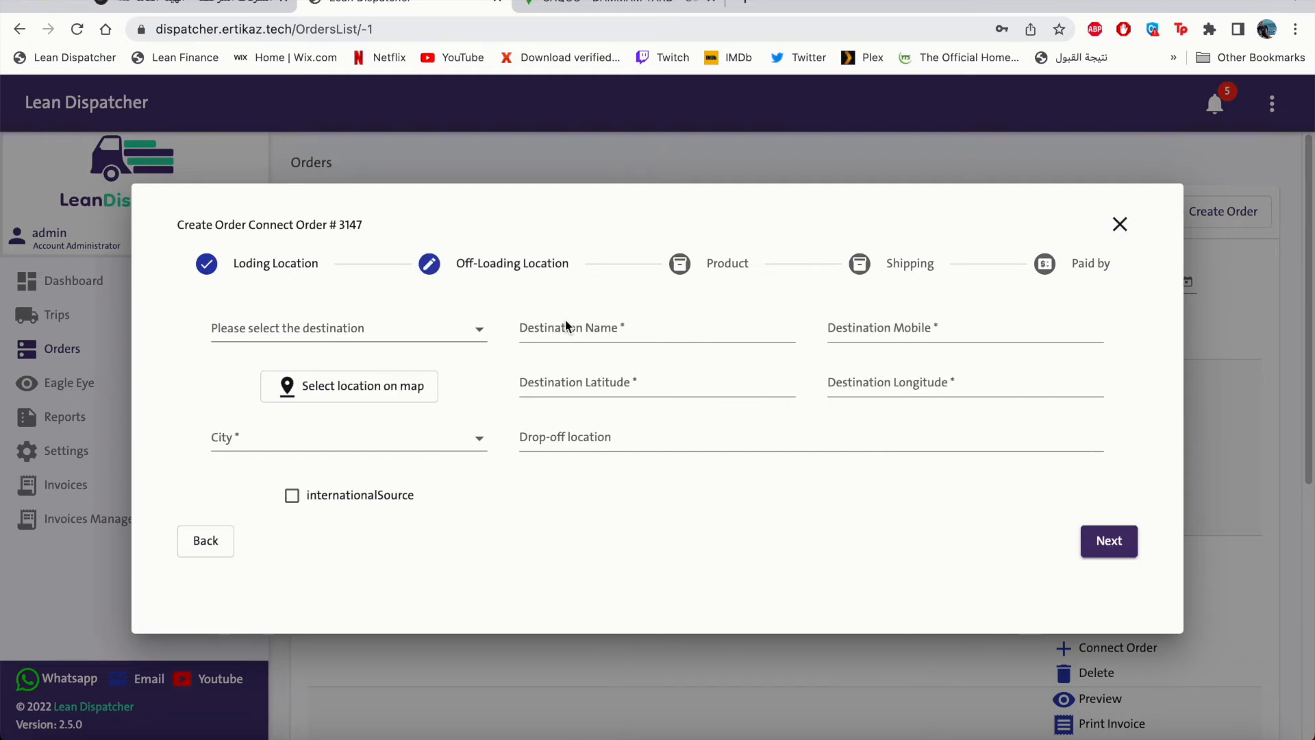
left_click(482, 338)
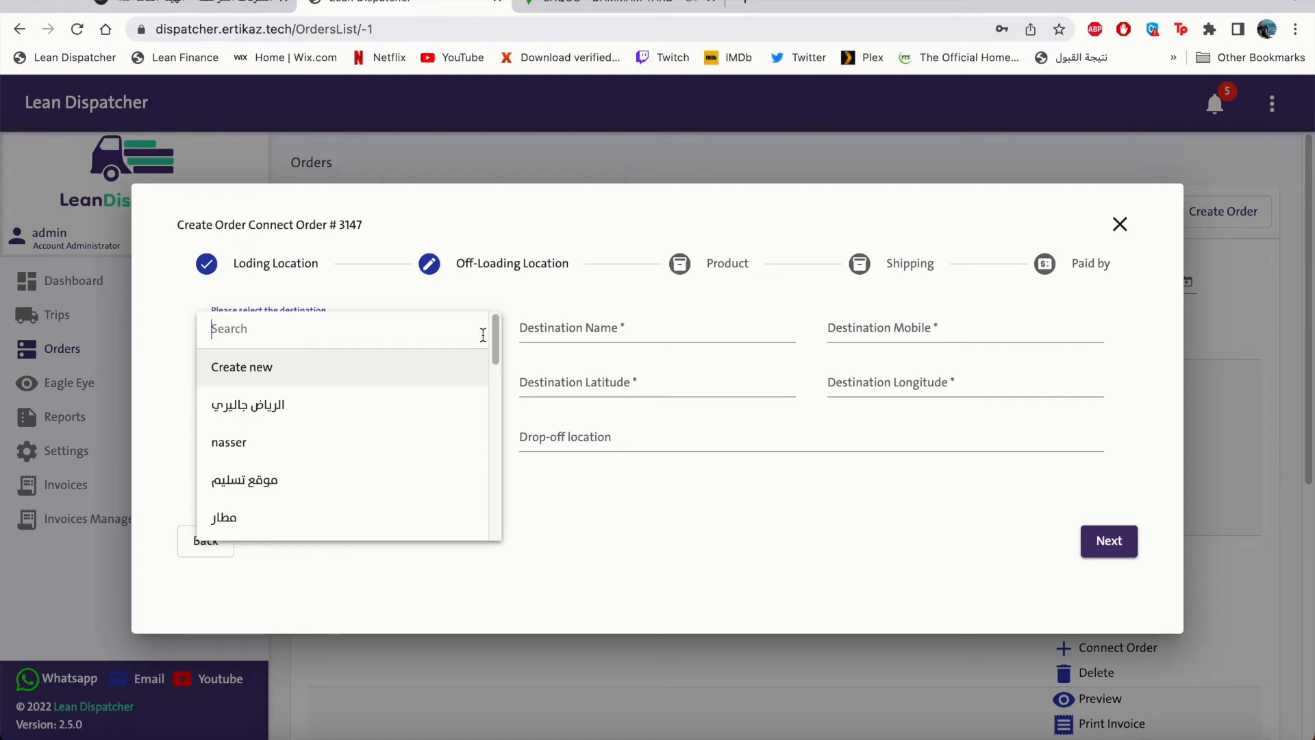
left_click(422, 370)
left_click(837, 329)
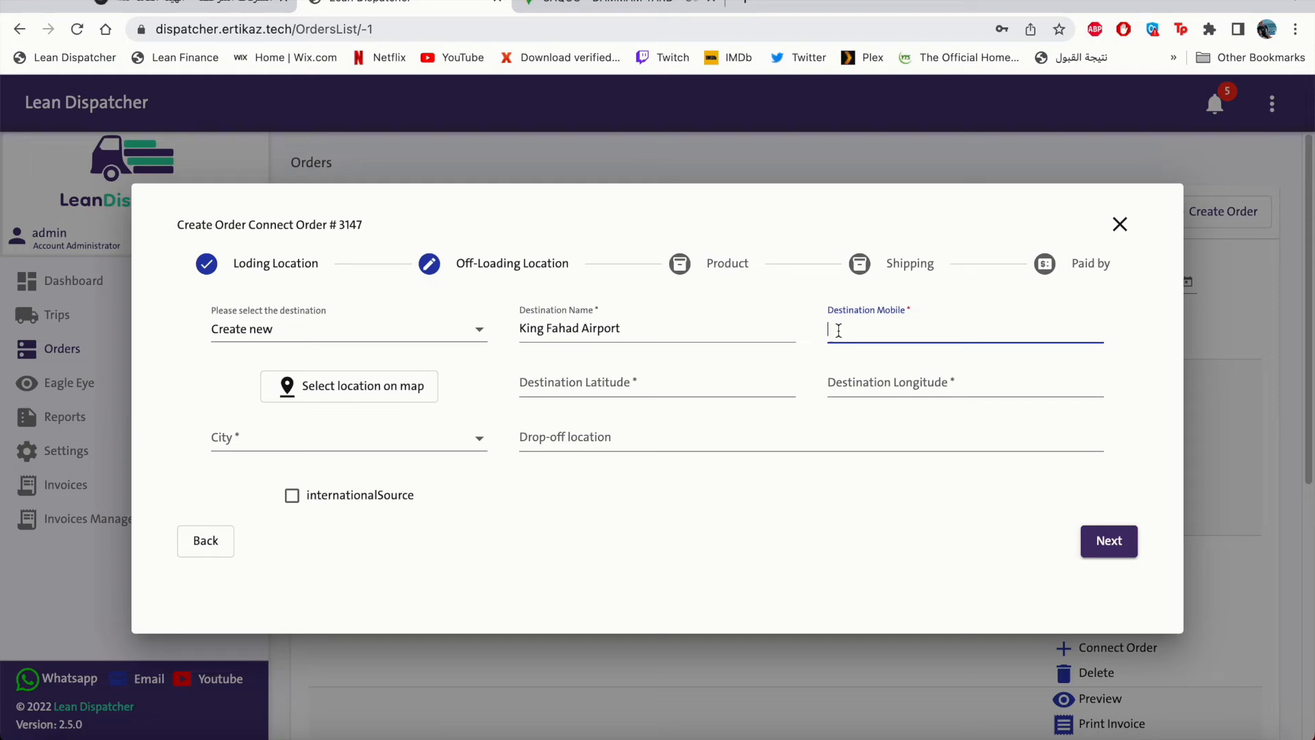
Place the drop-off at King Fahd International Airport on the map, with city DAMMAM.
left_click(414, 383)
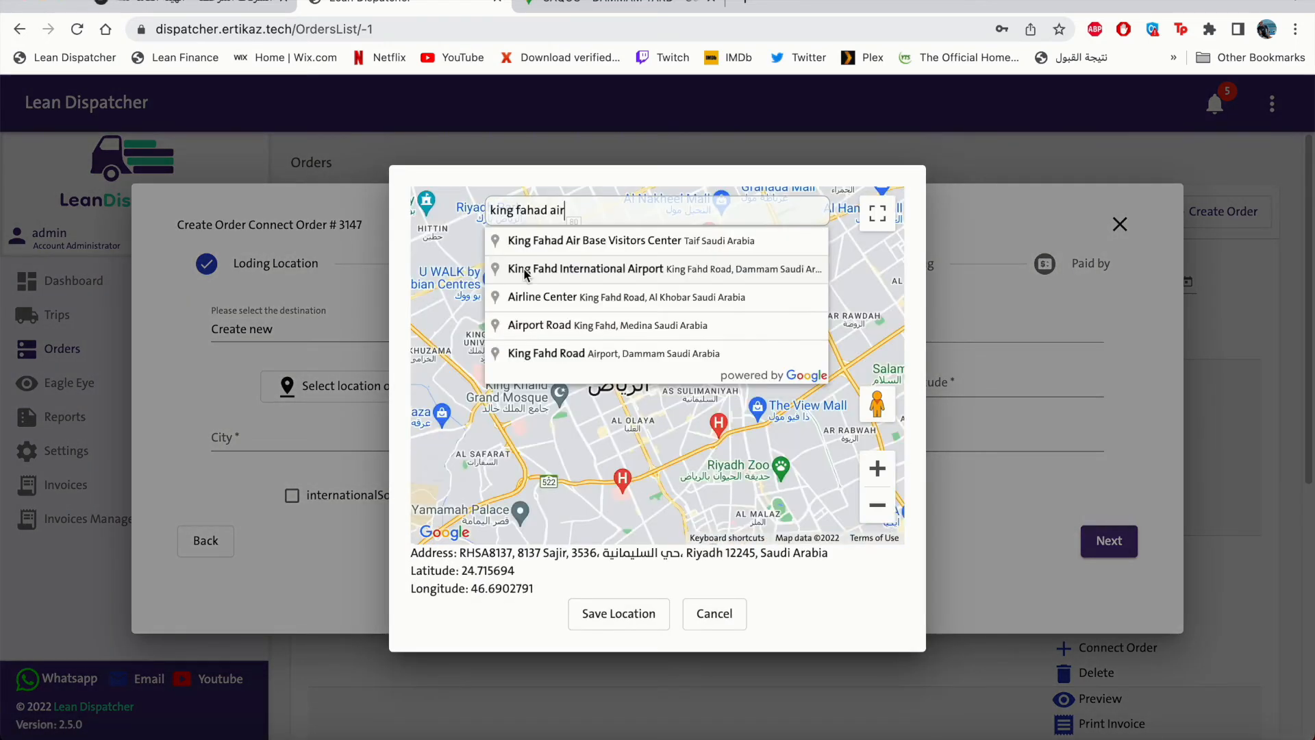
left_click(525, 274)
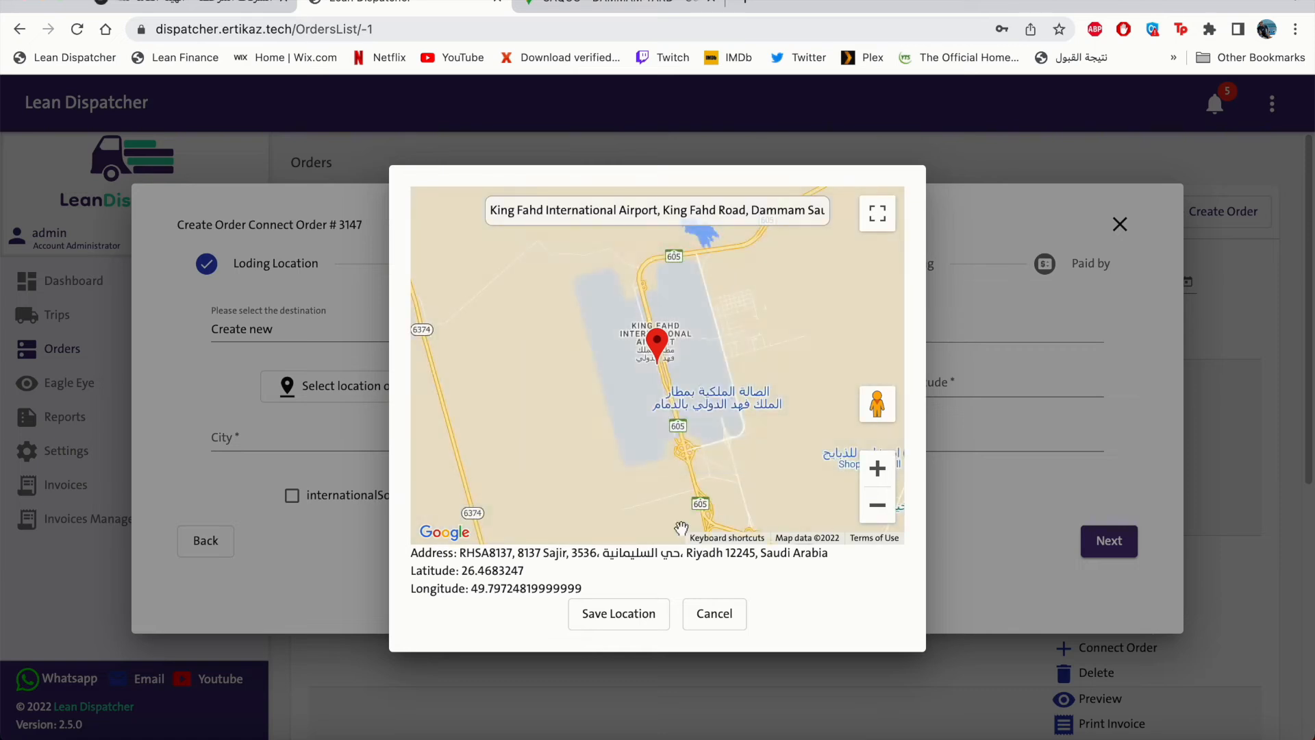
left_click(619, 613)
left_click(289, 442)
type("da")
left_click(233, 476)
left_click(1110, 541)
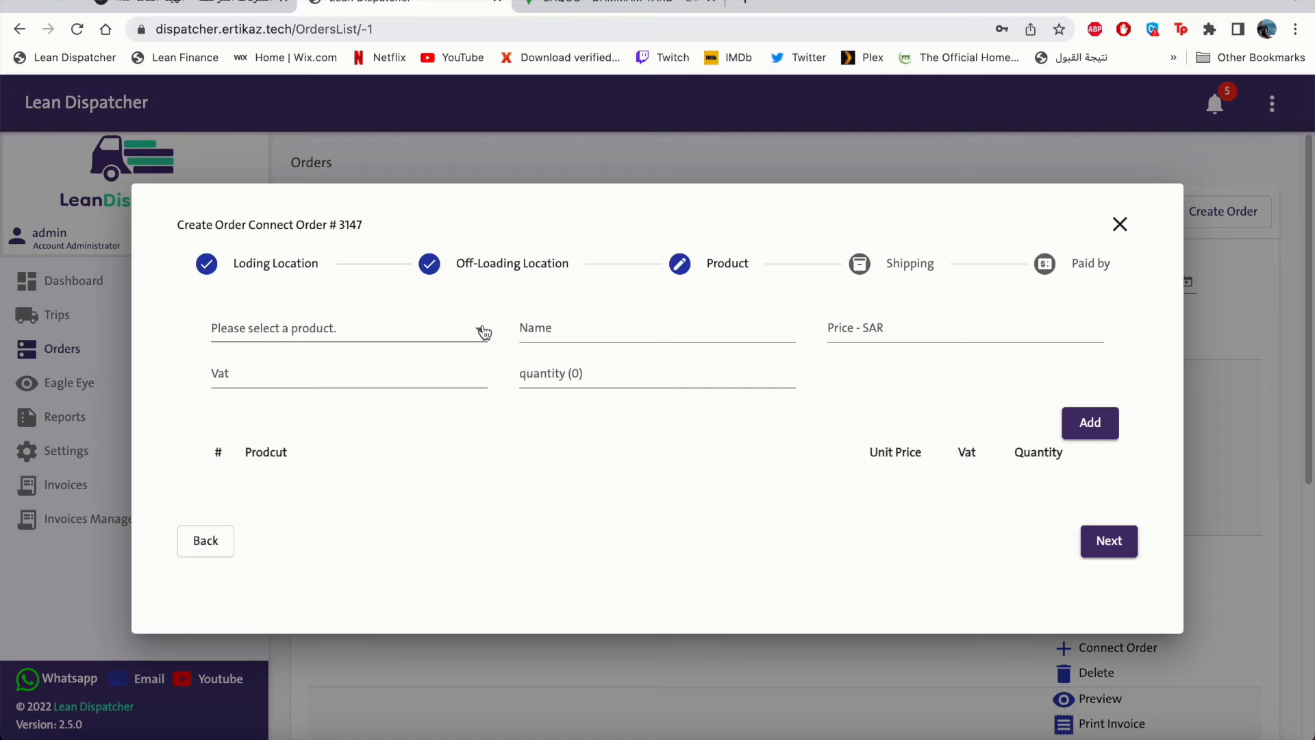
Give the connected order a Curtain side tail type, paid by Distenation as Individual, and create it.
left_click(1093, 538)
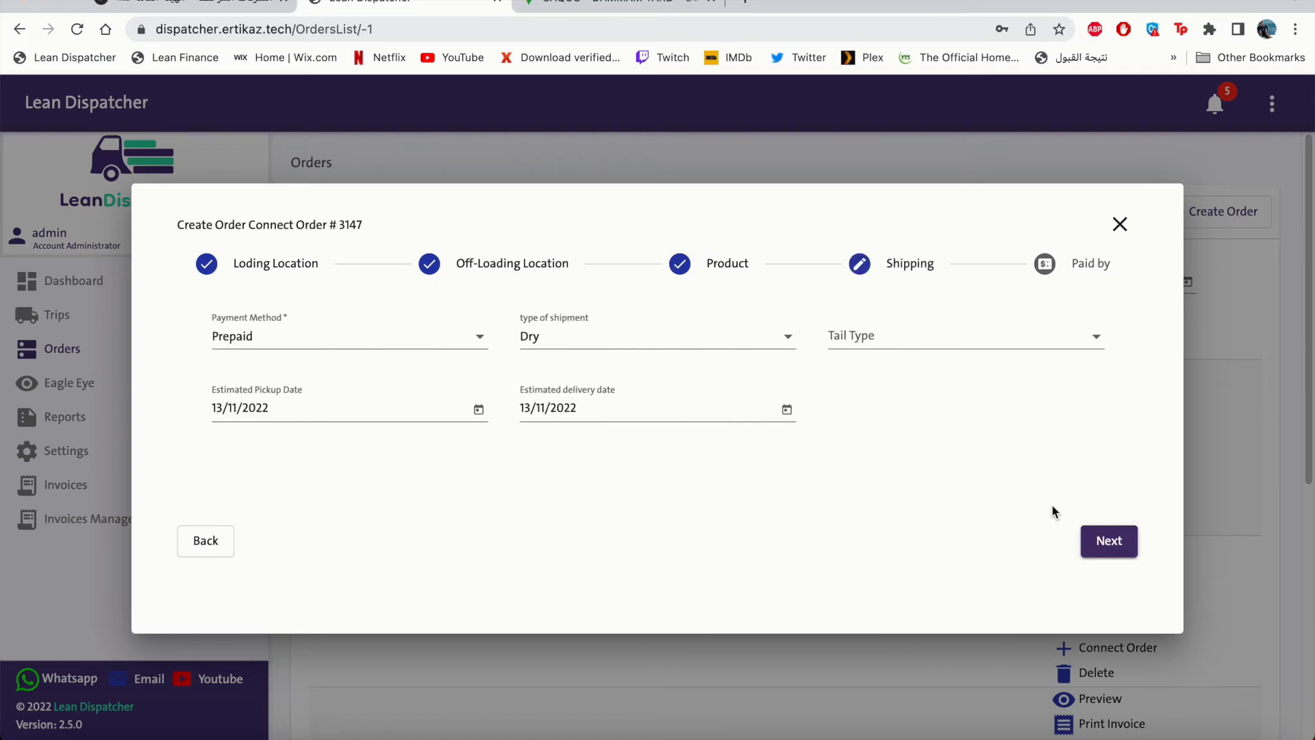
left_click(872, 346)
left_click(869, 375)
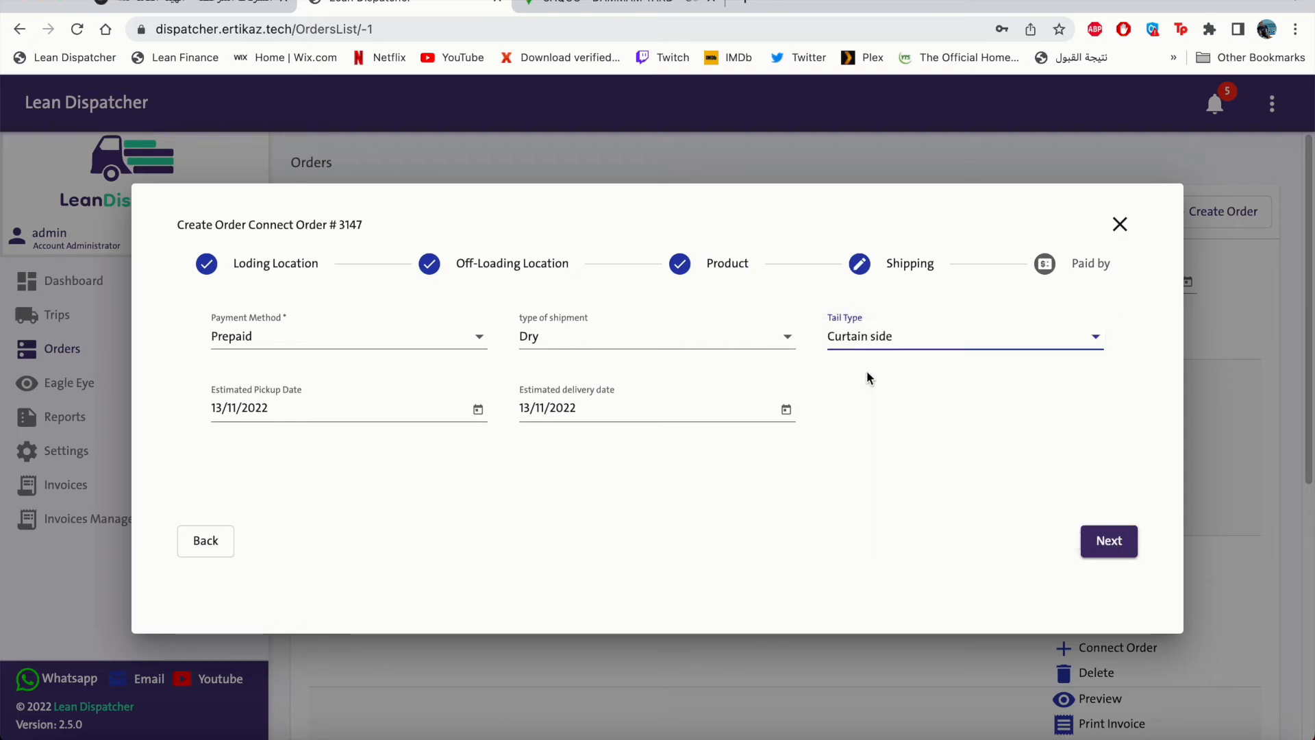
left_click(1099, 543)
left_click(405, 332)
left_click(365, 362)
left_click(663, 340)
left_click(1110, 541)
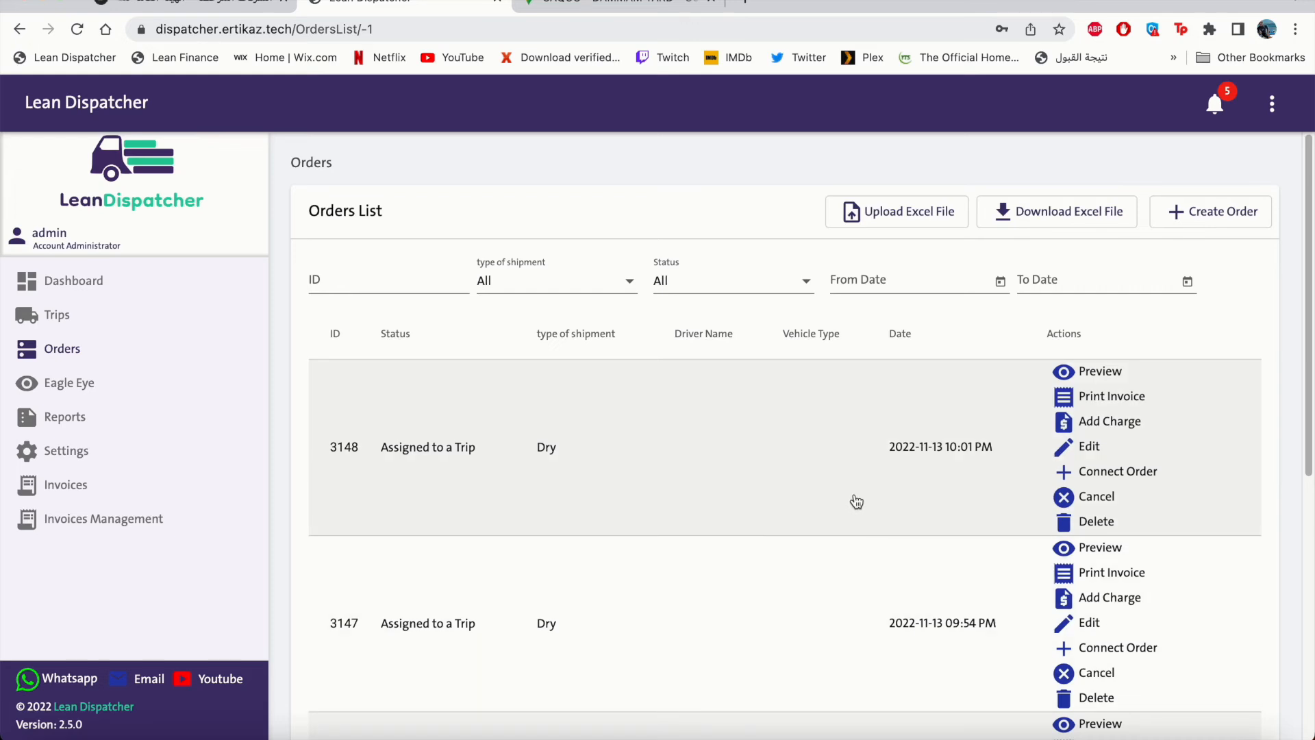
Cancel order 3148 with the note 'Cancelation from client', then delete it.
left_click(764, 456)
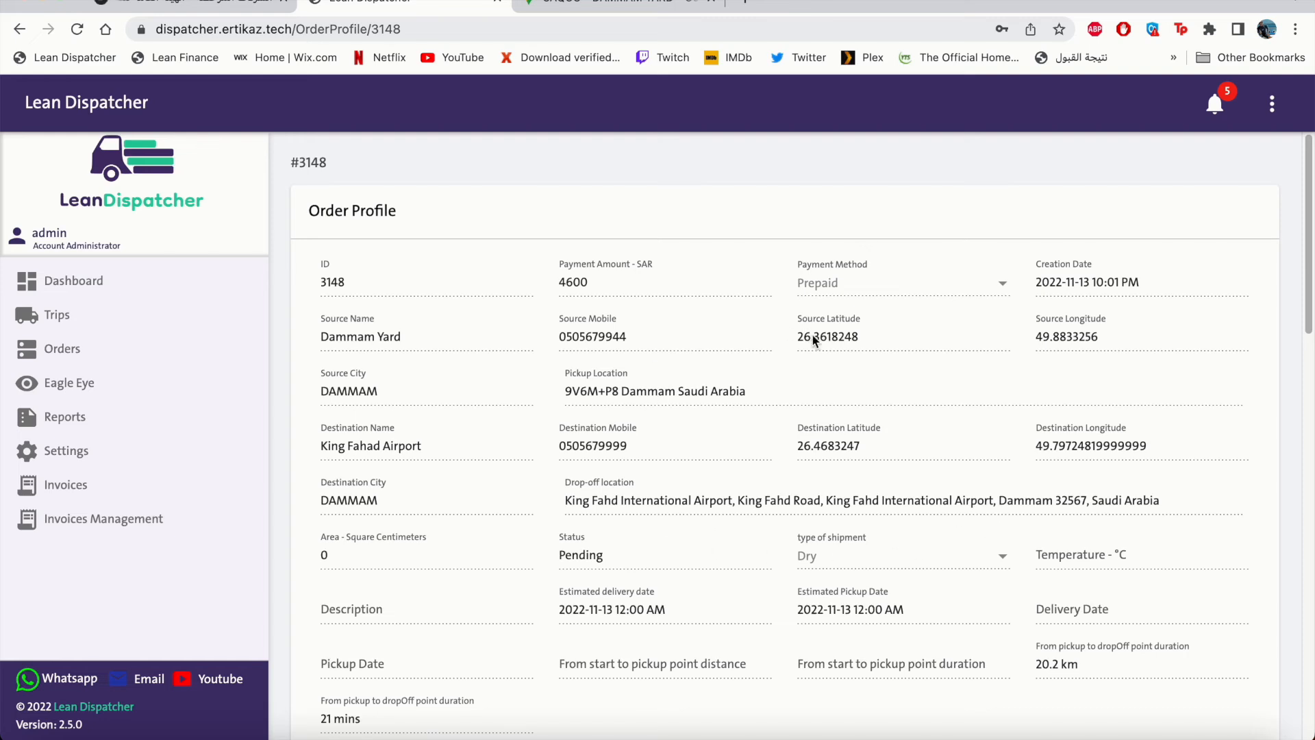
scroll(813, 340, "down", 10)
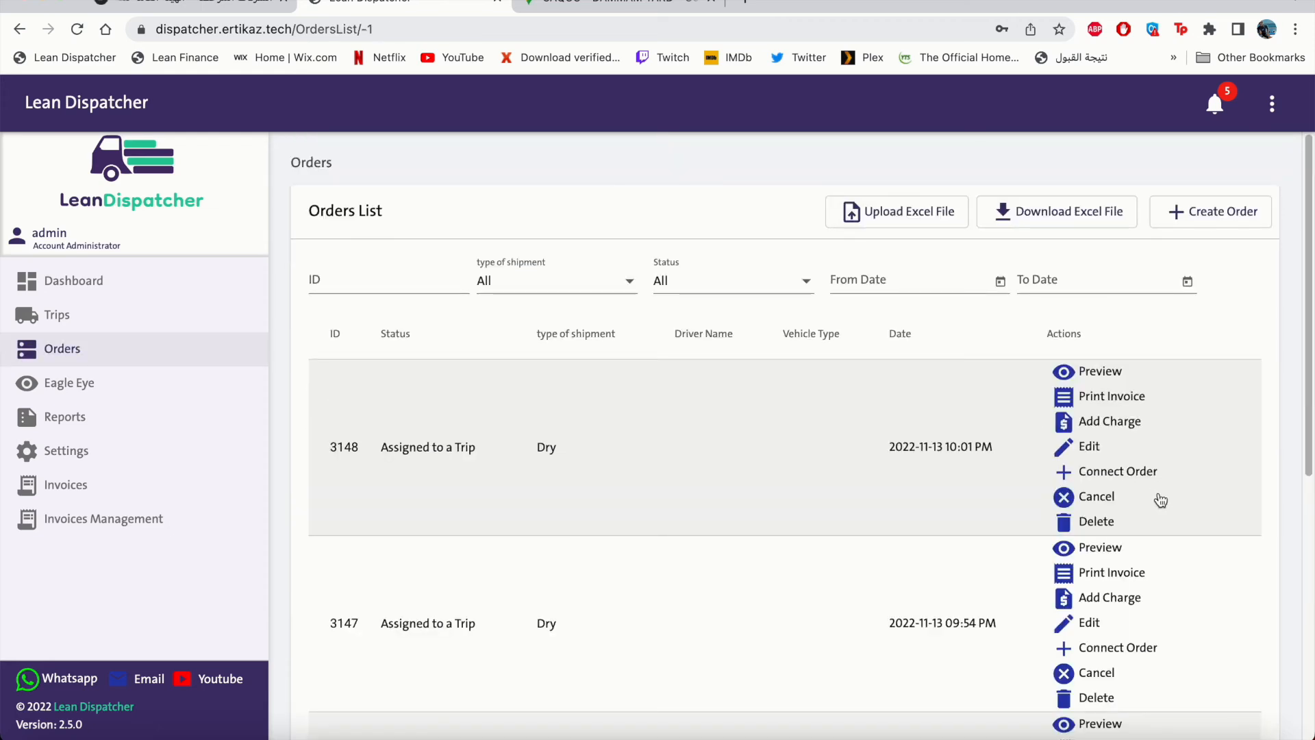
left_click(1097, 497)
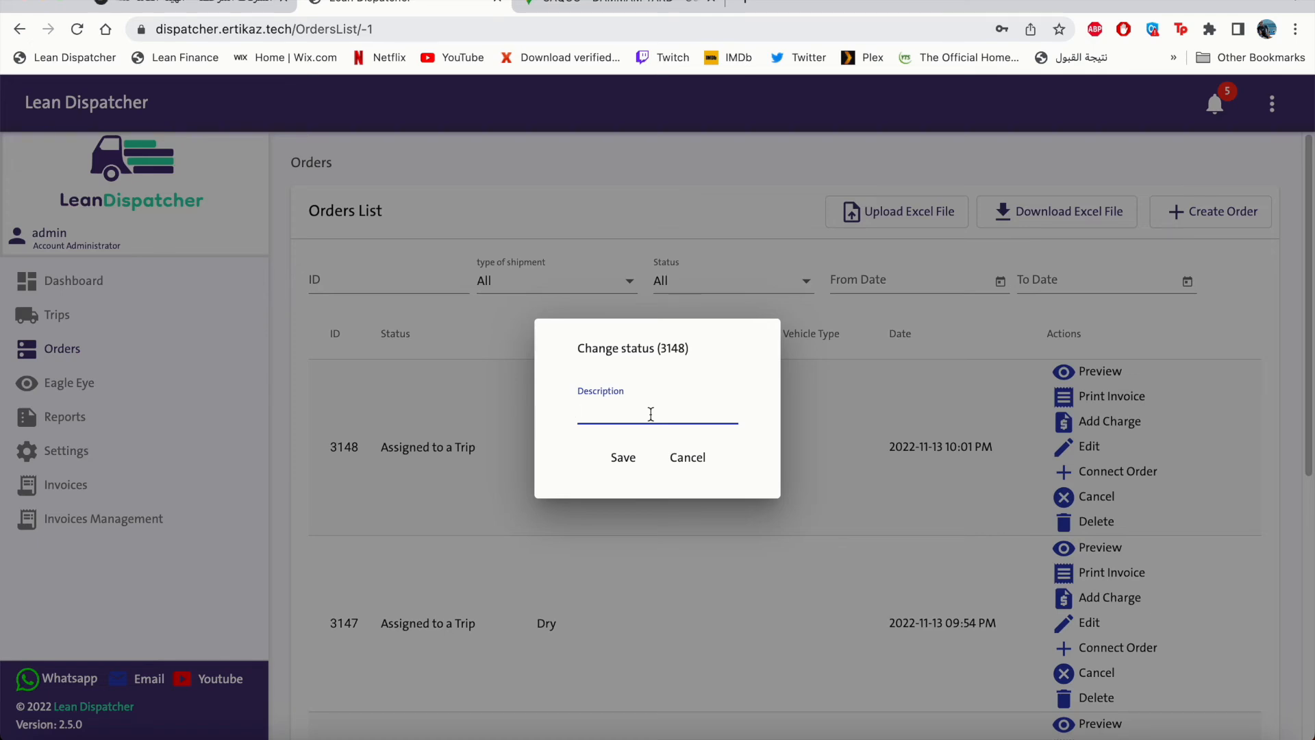
type("Cancelation from client")
left_click(623, 458)
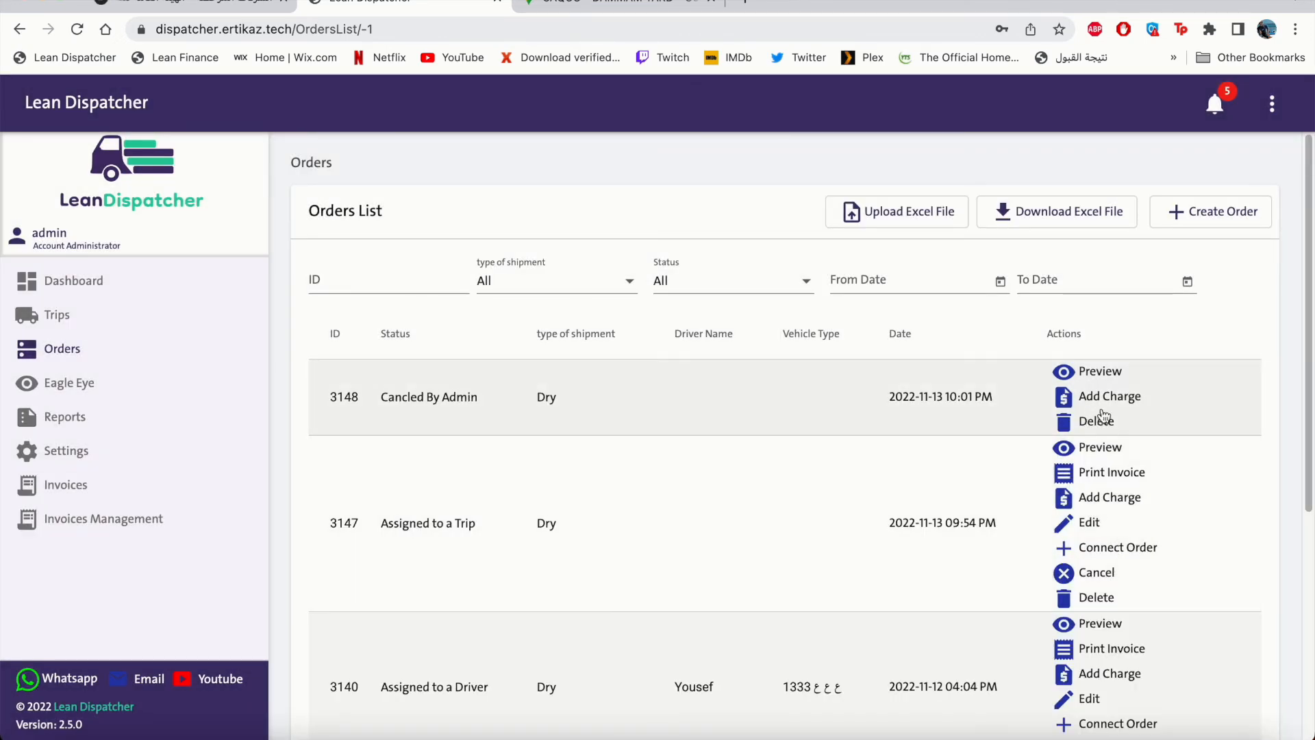
left_click(1073, 603)
left_click(700, 431)
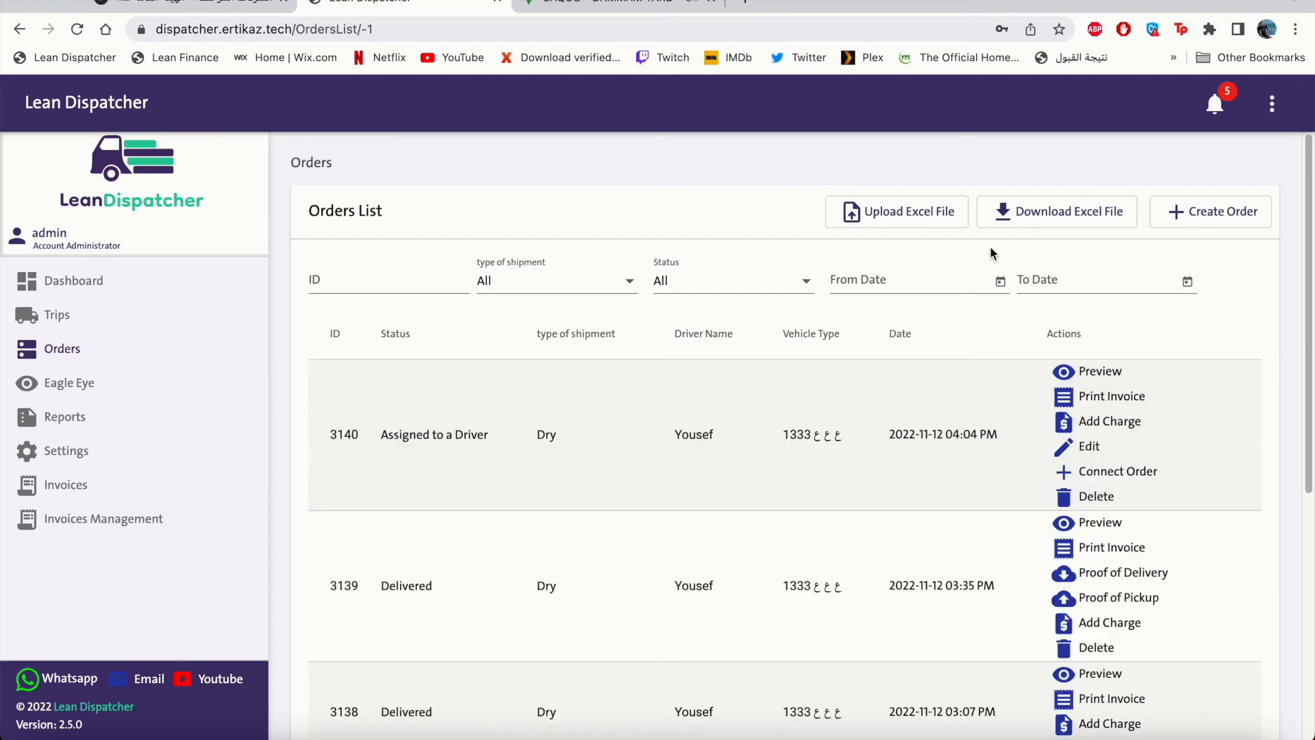
Download the orders Excel template and open it in Excel at a blank row.
left_click(1029, 228)
left_click(753, 405)
left_click(103, 714)
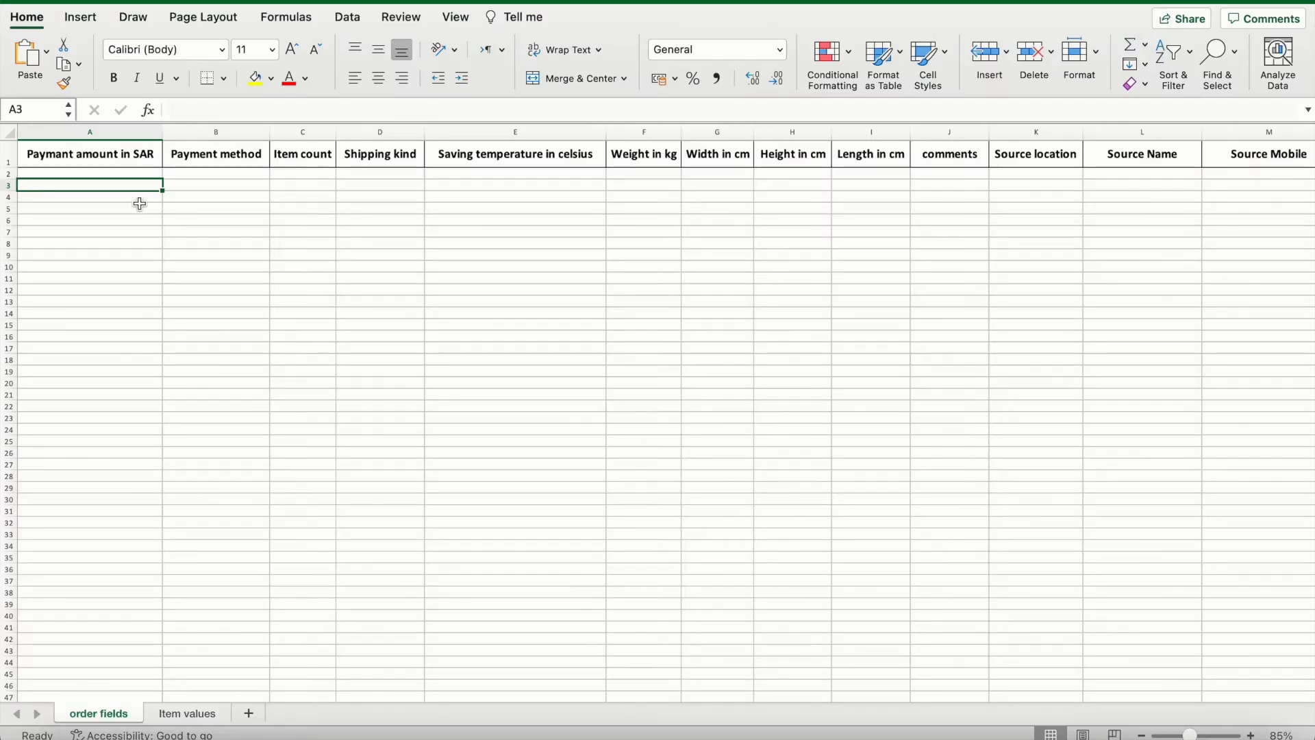
left_click(134, 207)
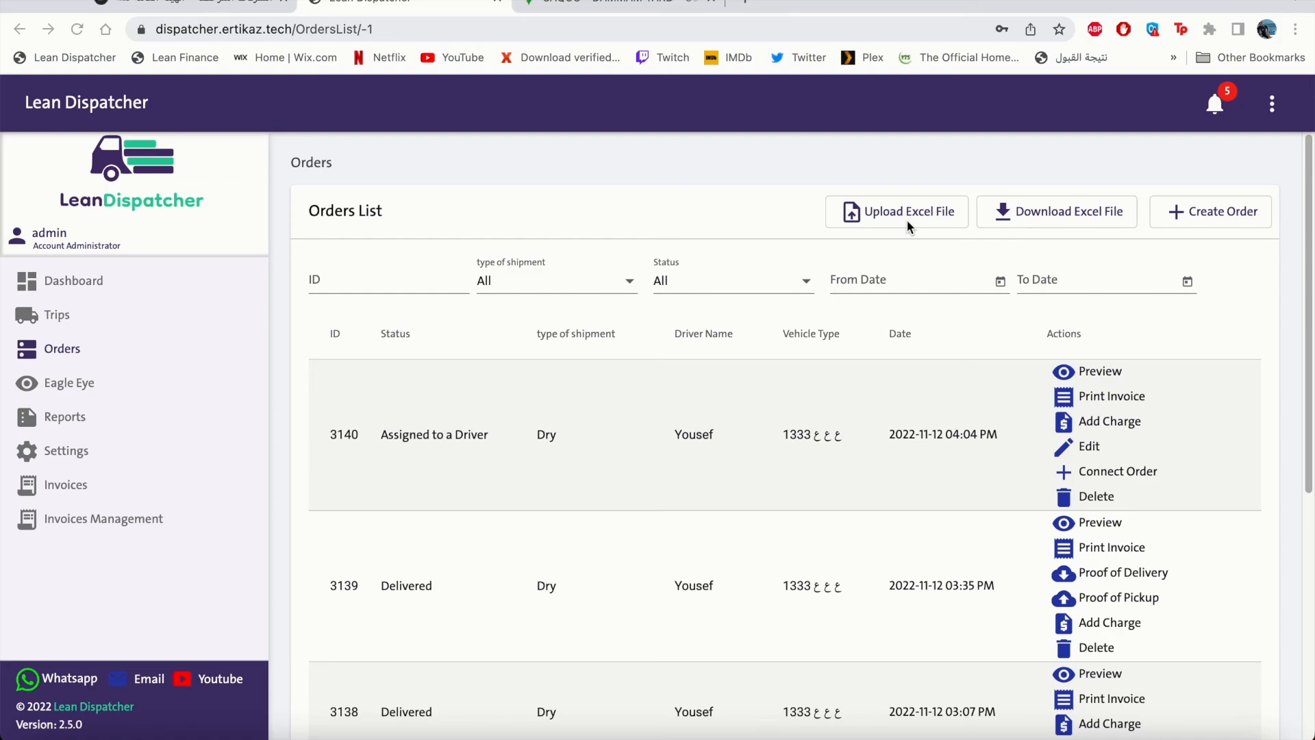
Cancel the Excel file upload and expand Settings in the sidebar.
left_click(907, 220)
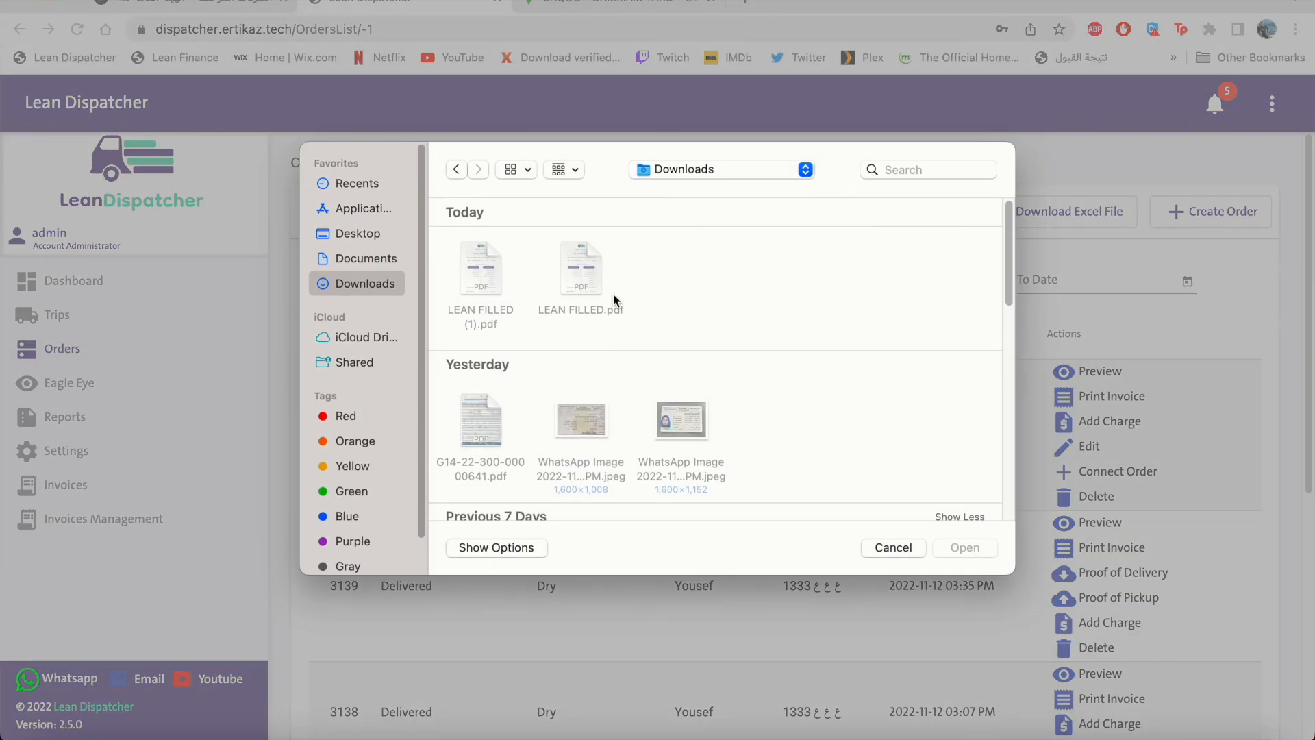
left_click(903, 549)
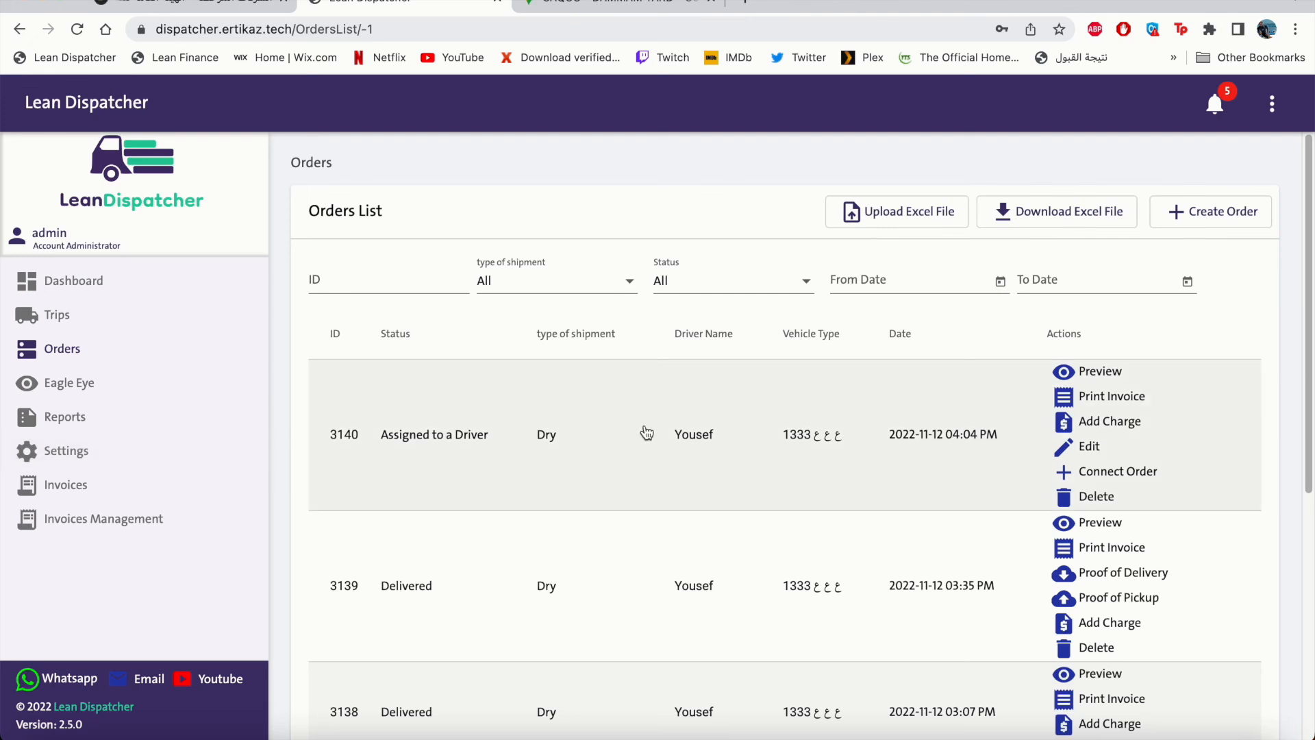
left_click(65, 451)
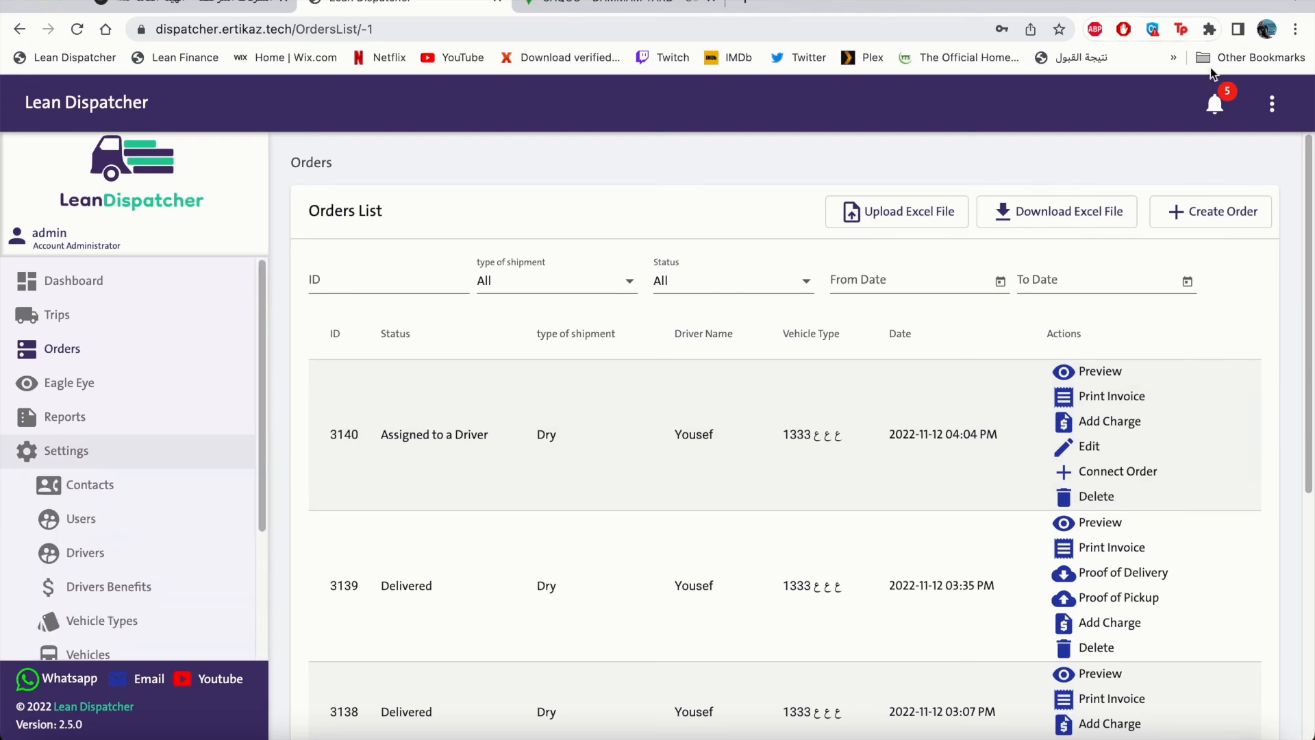
Open My Account customizations, keeping custom order fields in create order enabled.
left_click(1275, 102)
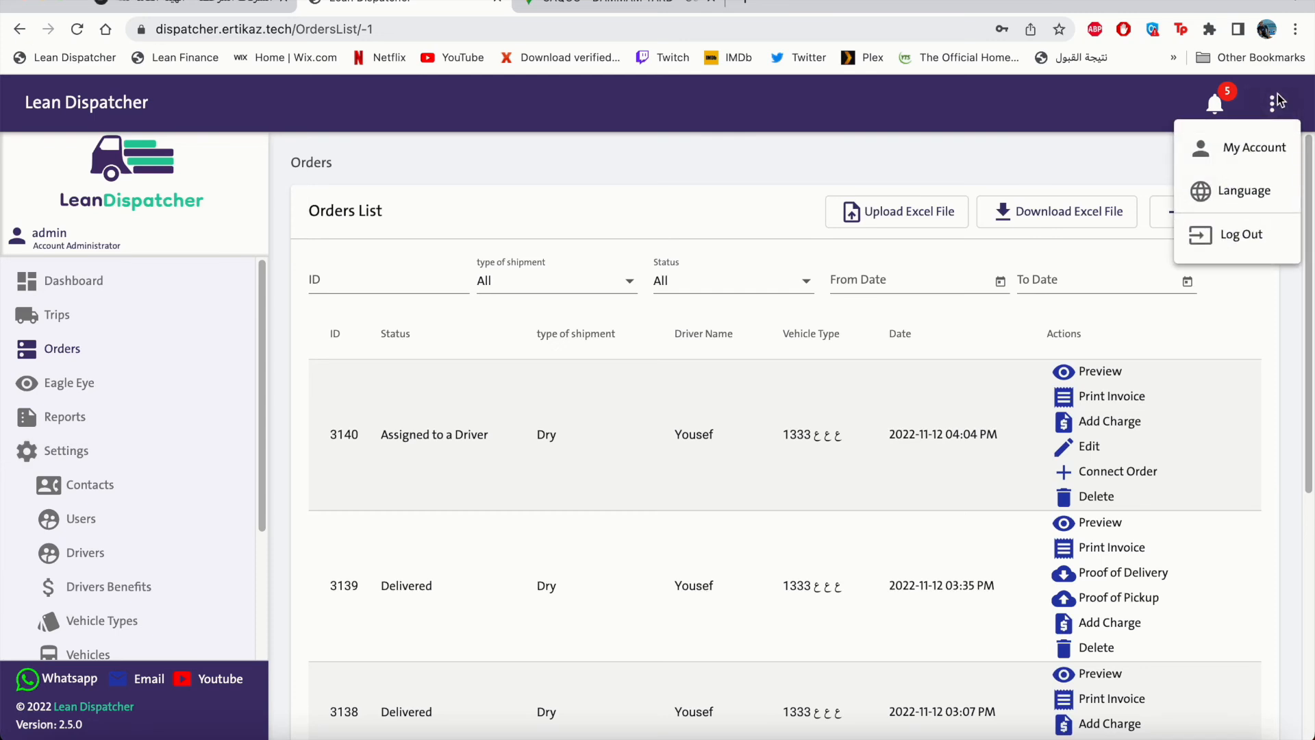
left_click(1256, 150)
left_click(537, 281)
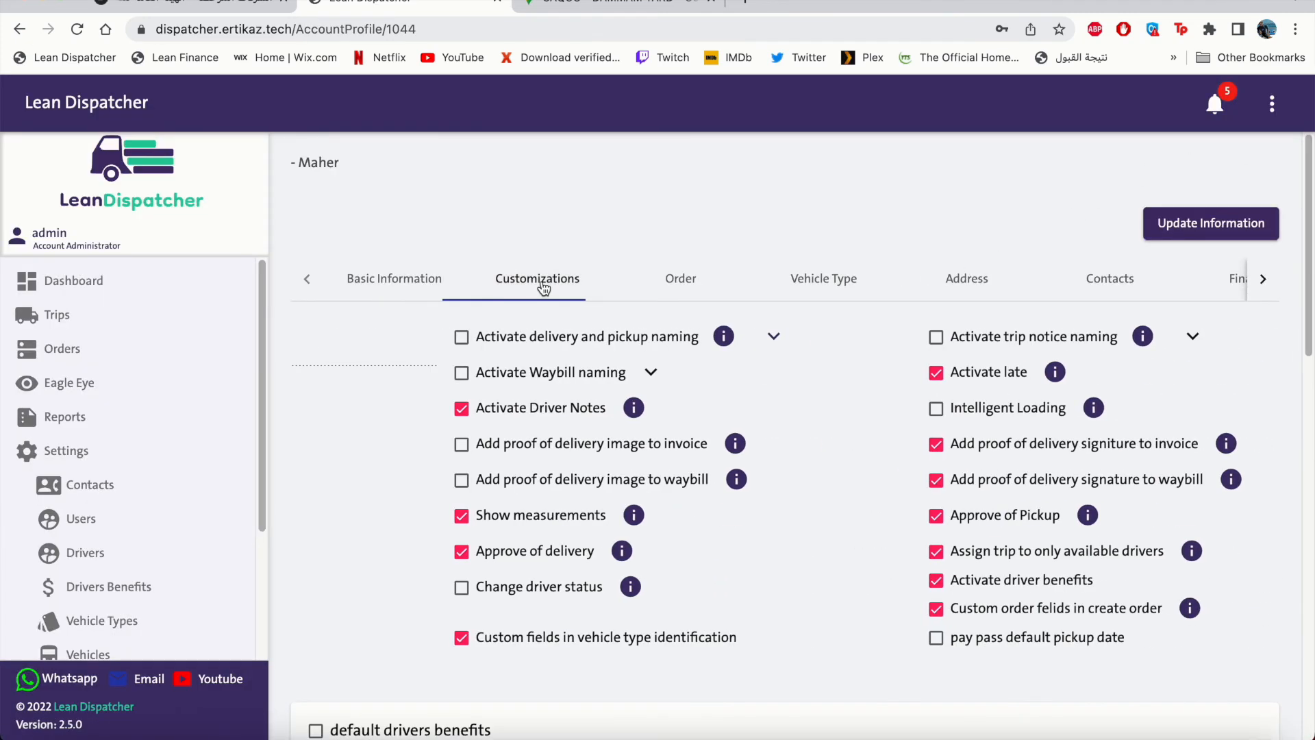
left_click(772, 609)
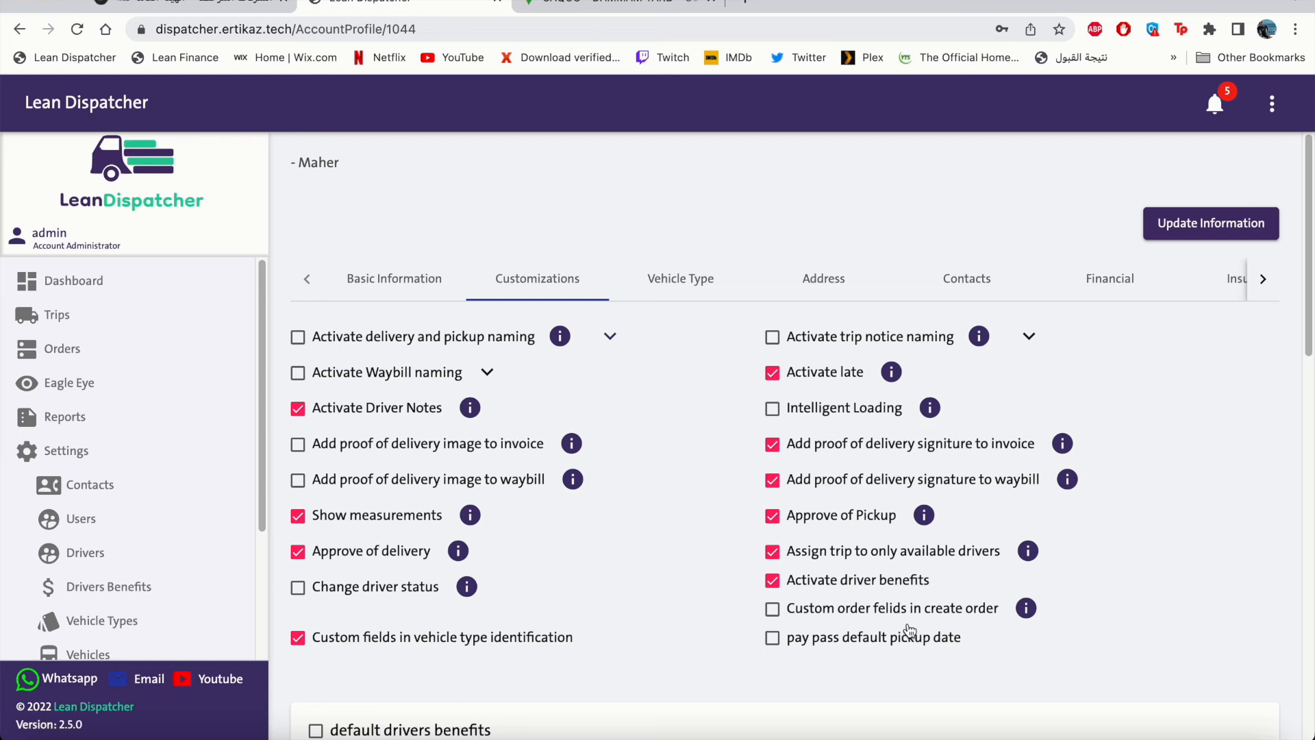
left_click(772, 608)
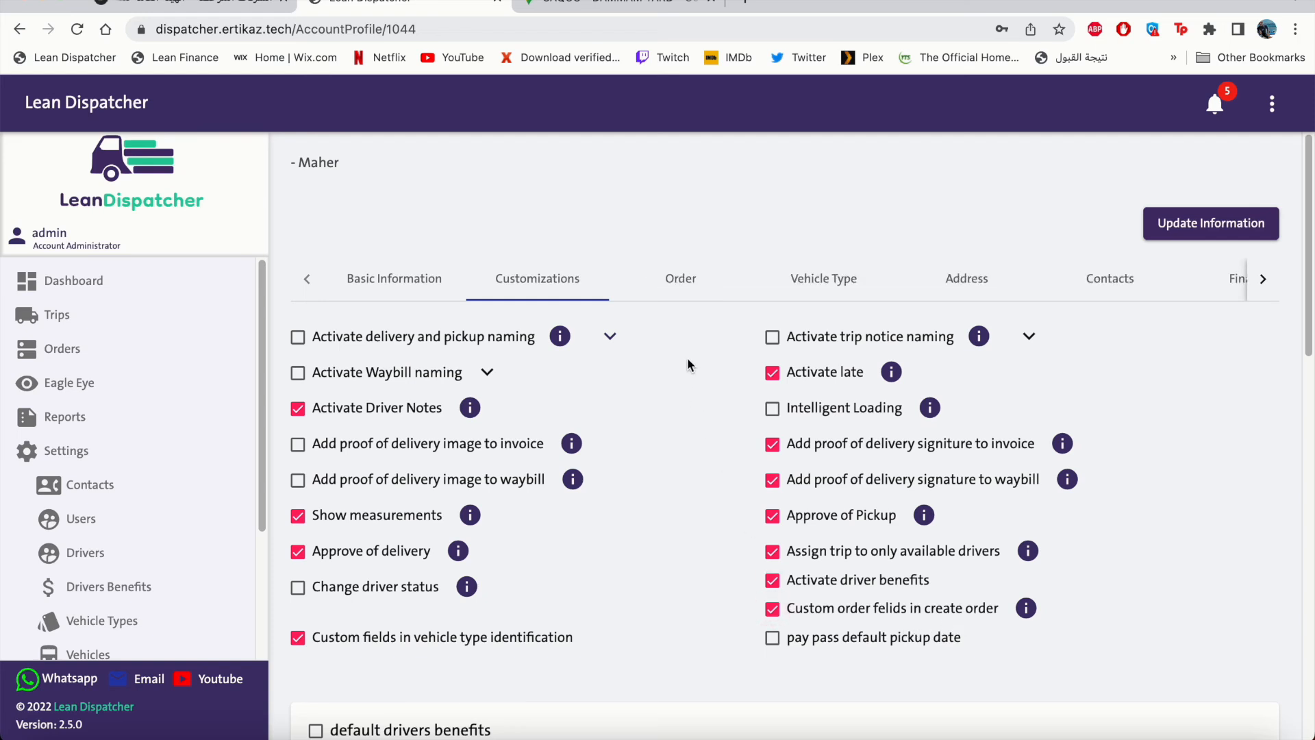
Add Description, Weight and Vehicle Type order fields, leaving Description optional, and save.
left_click(695, 287)
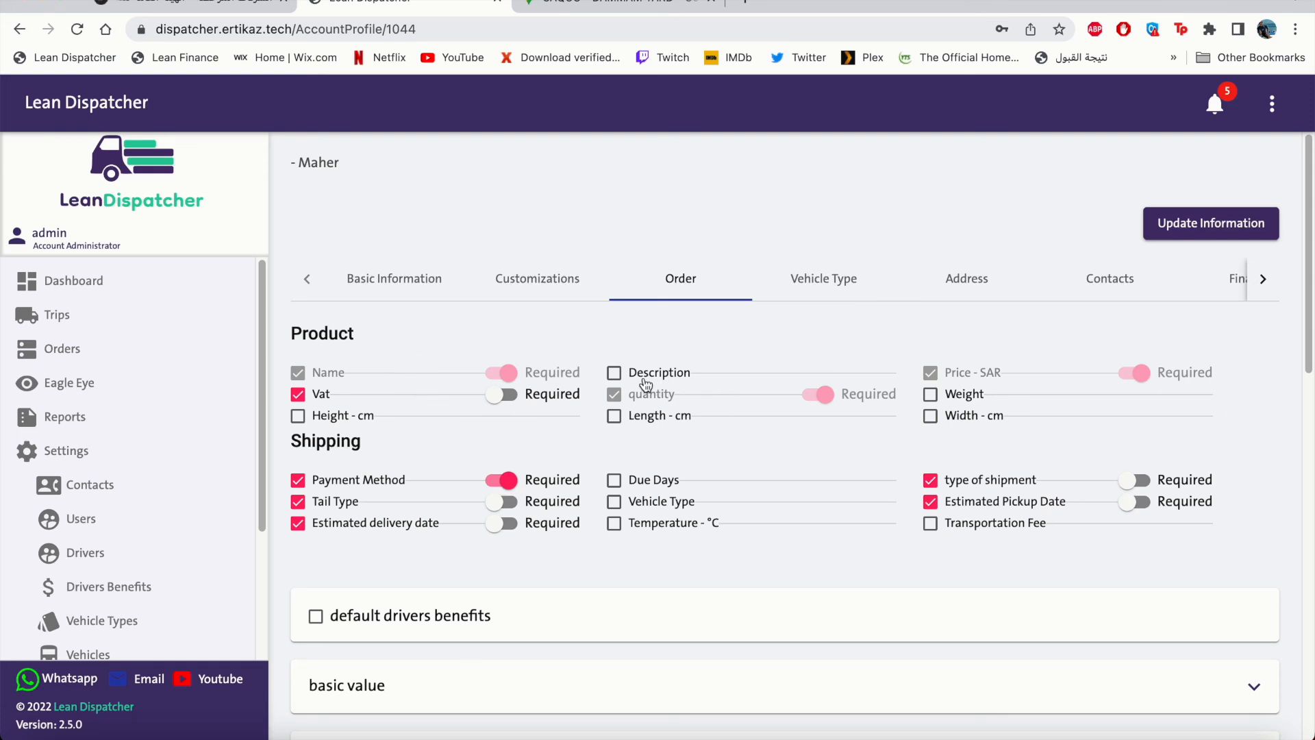
left_click(614, 373)
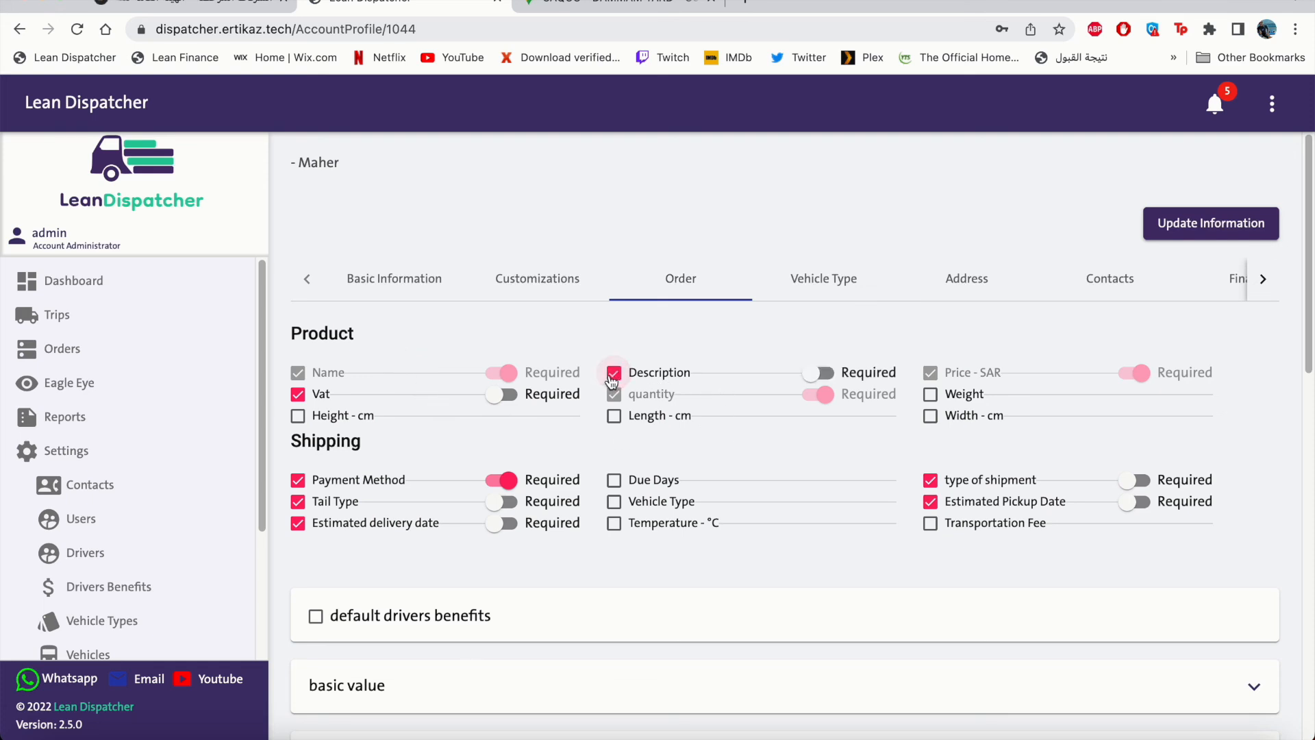
left_click(932, 395)
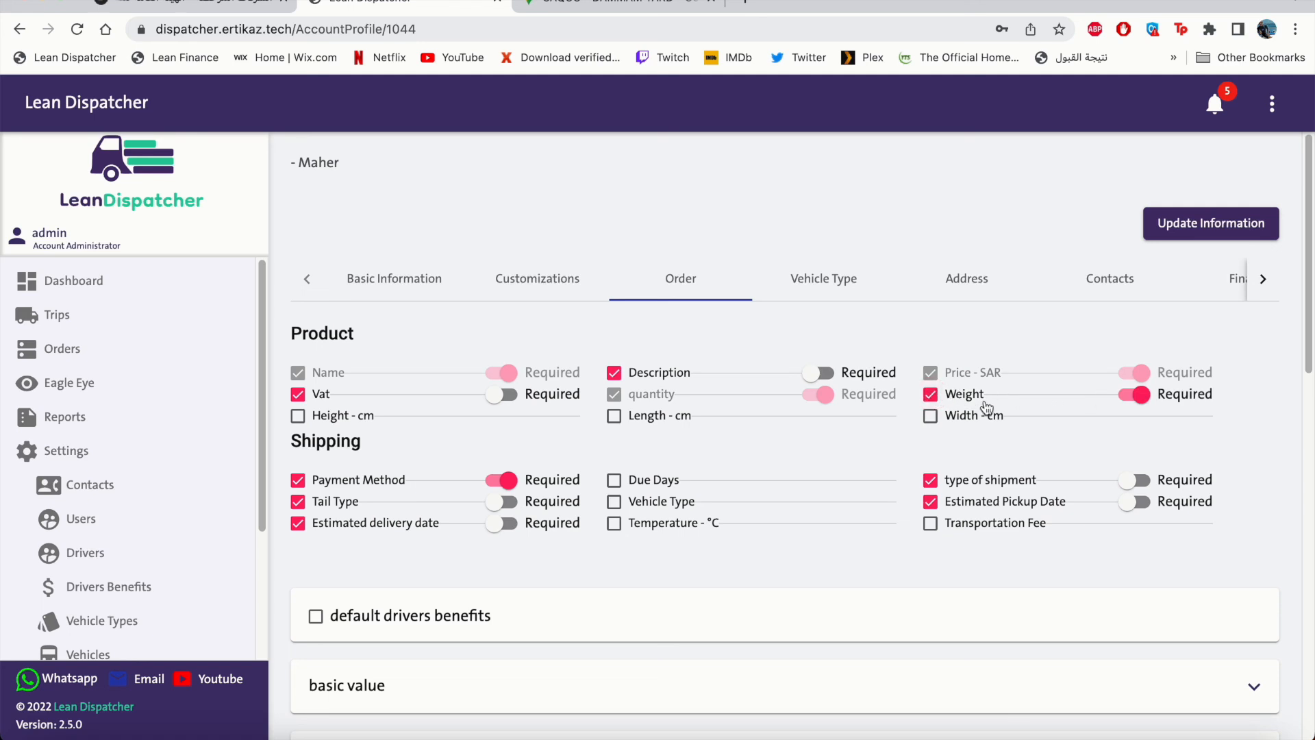
left_click(817, 375)
left_click(819, 375)
left_click(930, 480)
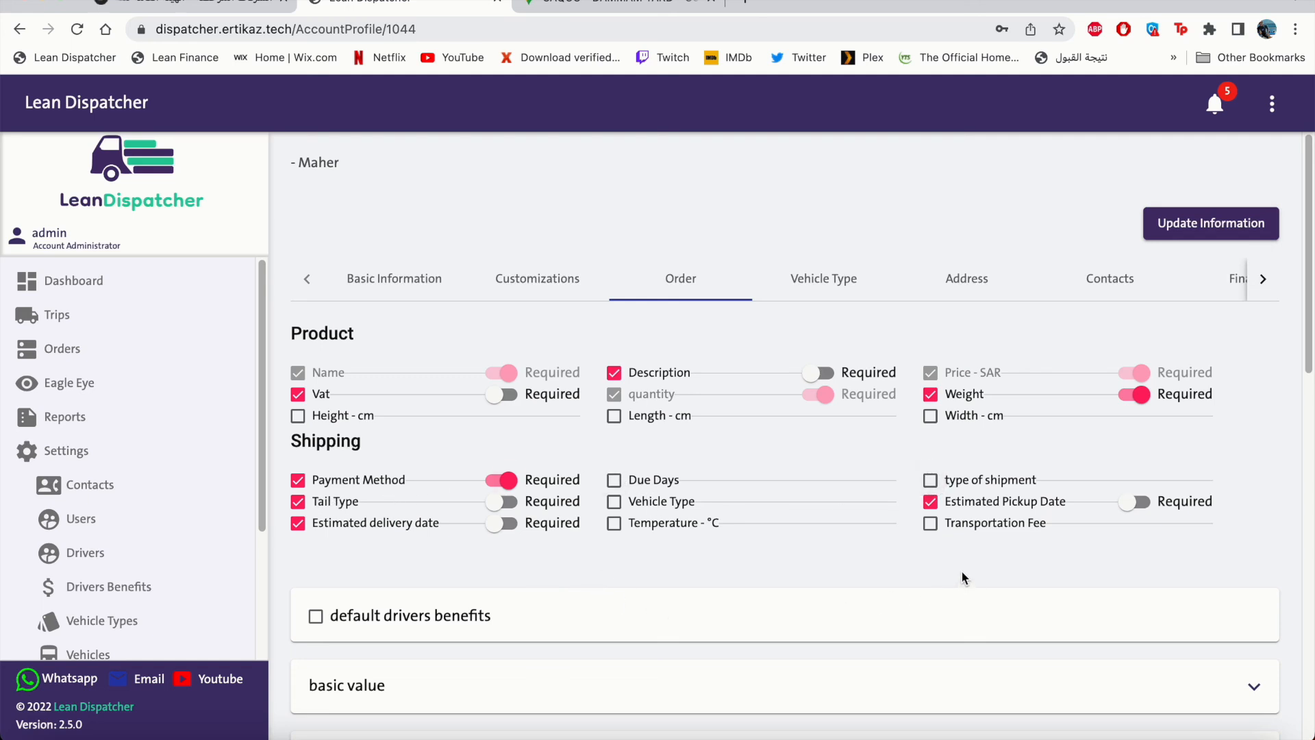
left_click(931, 480)
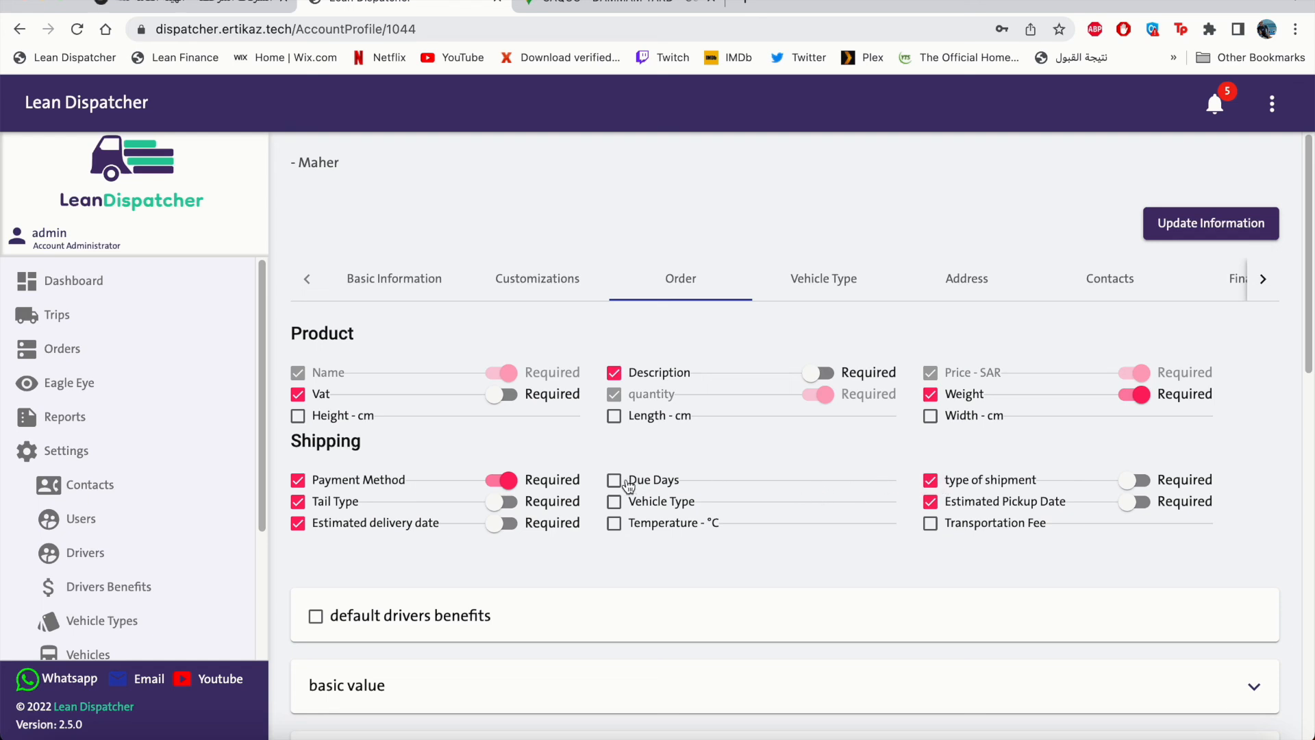
left_click(614, 504)
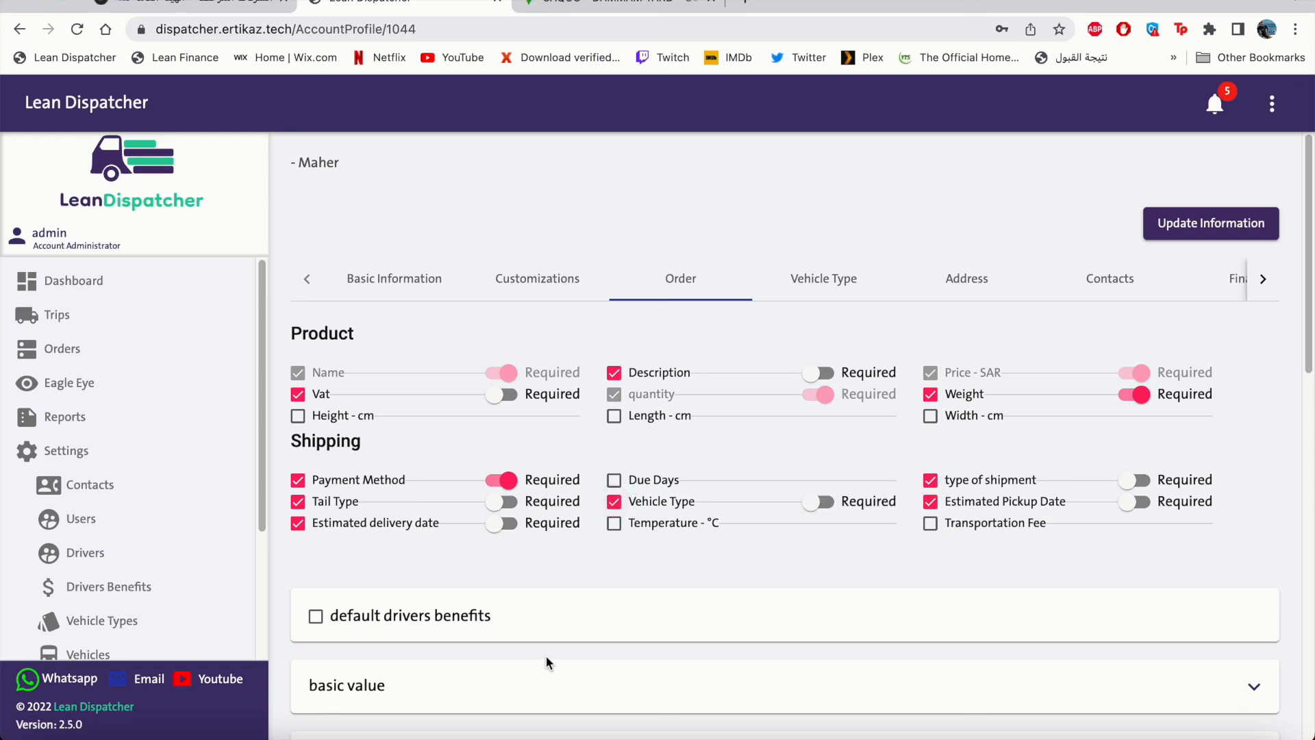
left_click(1213, 233)
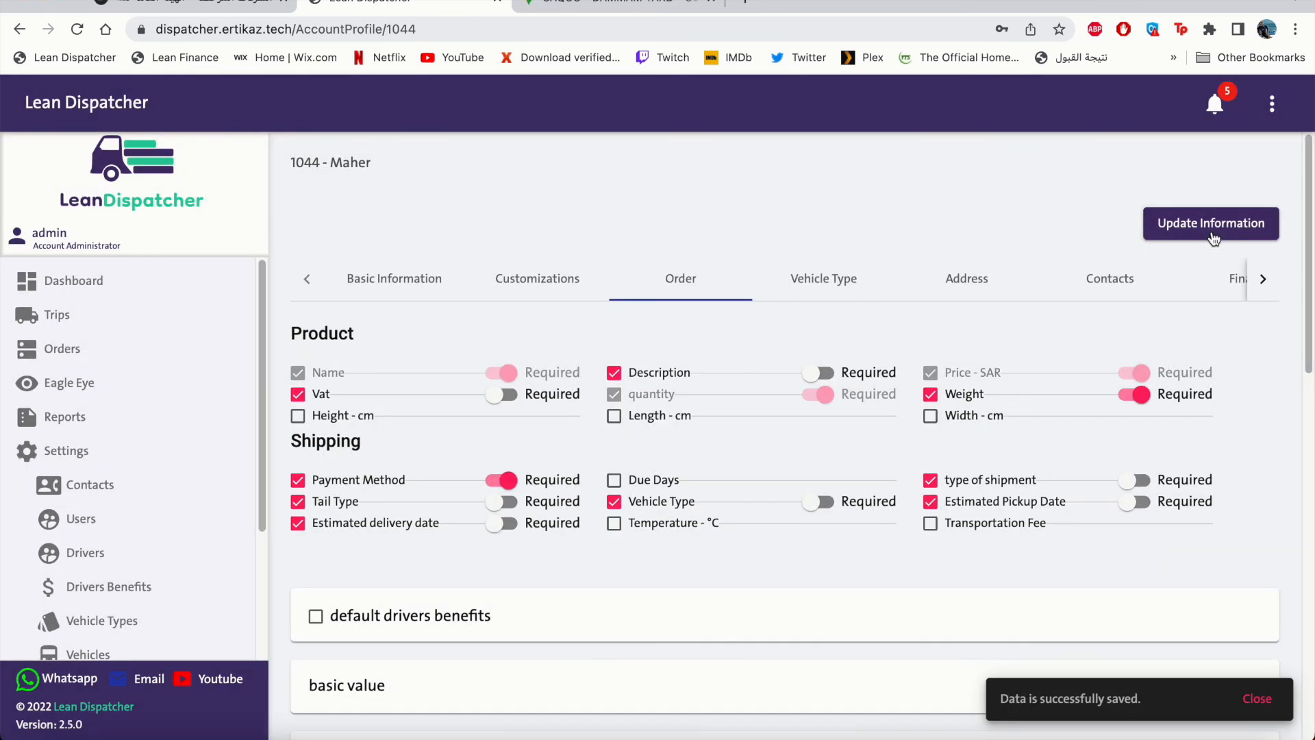
Create a new order and check its Product step's Description and required Weight - kg fields.
left_click(102, 353)
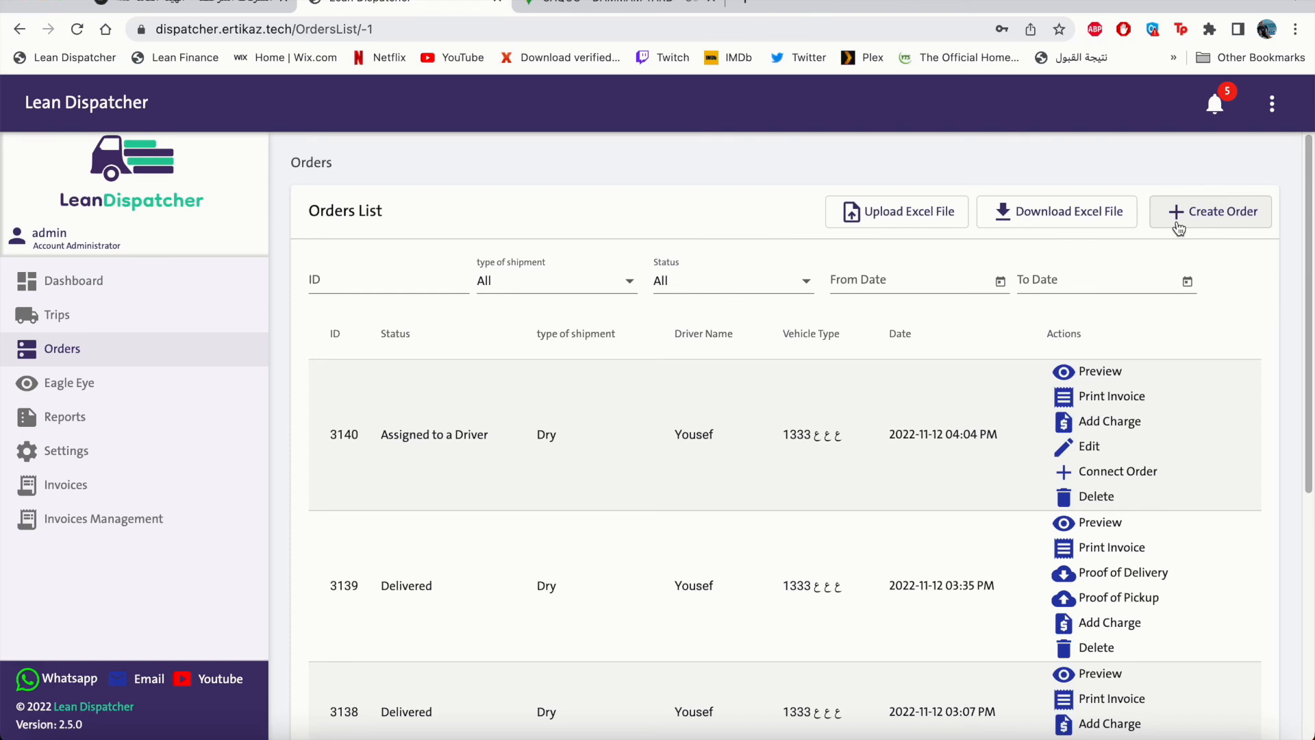
left_click(1178, 228)
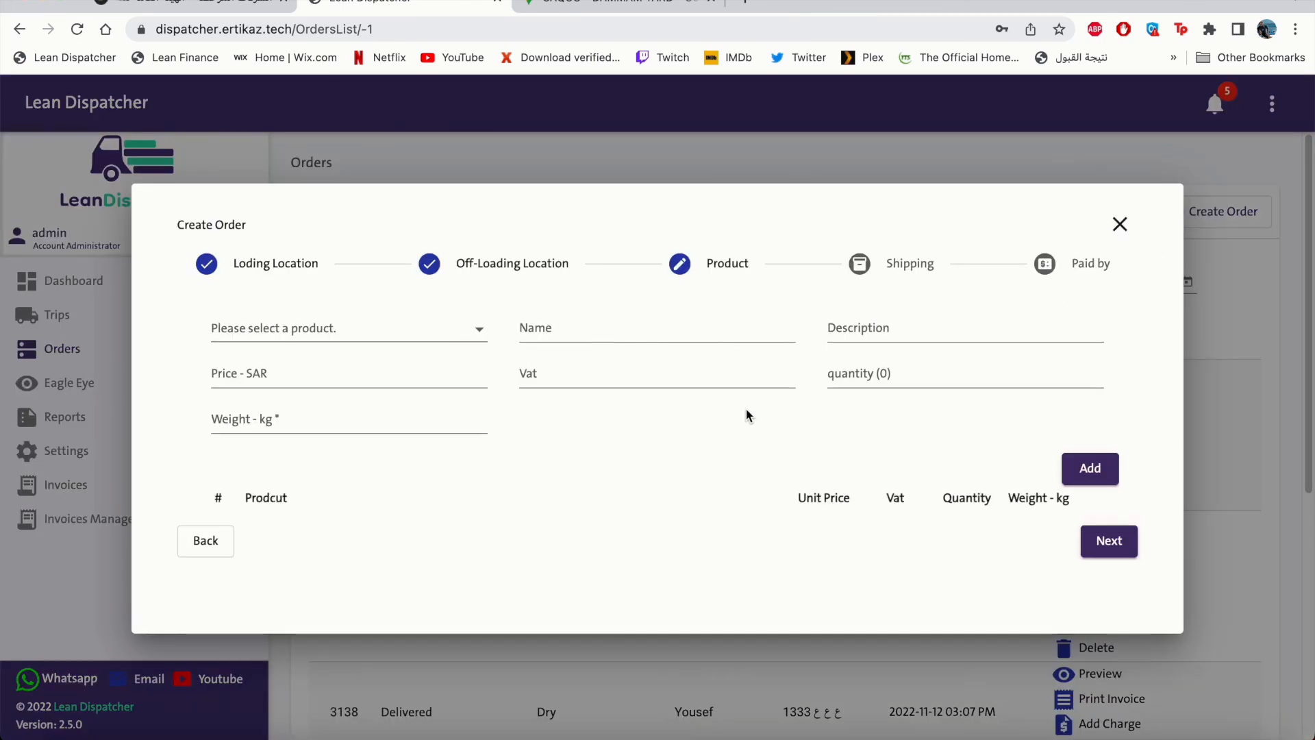
left_click(839, 329)
left_click(283, 426)
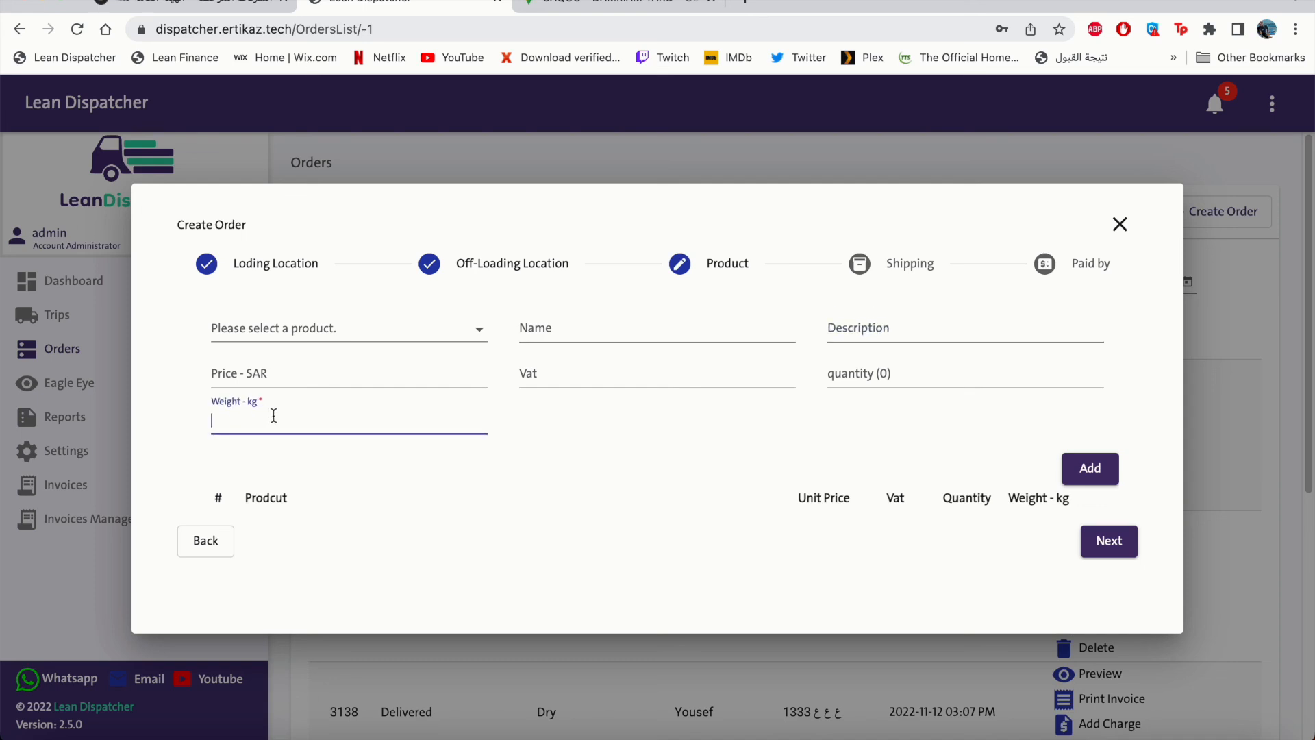